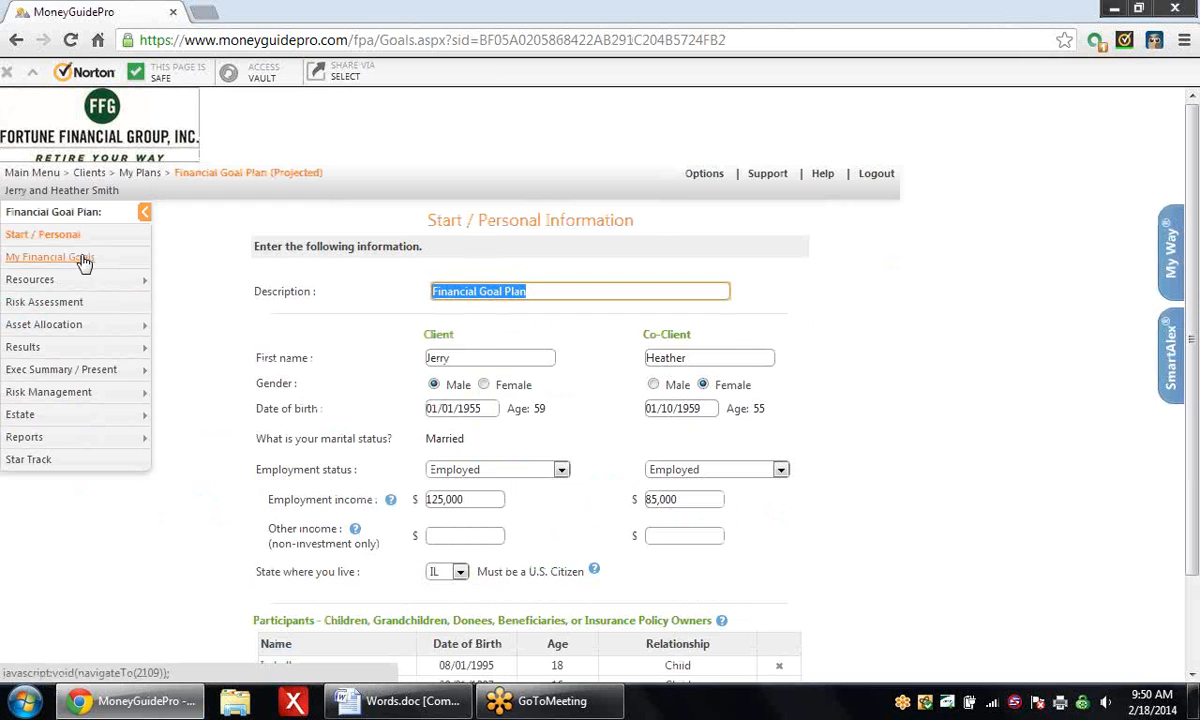
- Open the plan's financial goals and start adding a Retirement goal
{"action": "left_click", "coordinate": [84, 262]}
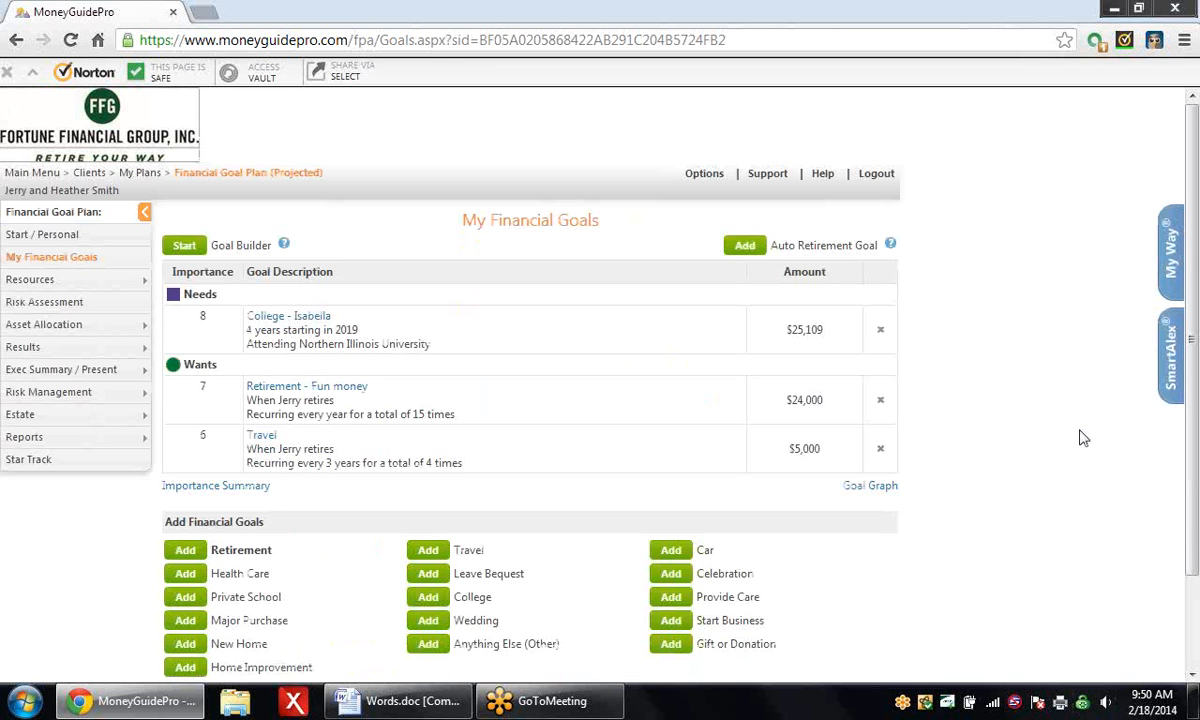
{"action": "scroll", "coordinate": [1080, 437], "scroll_direction": "down", "scroll_amount": 1}
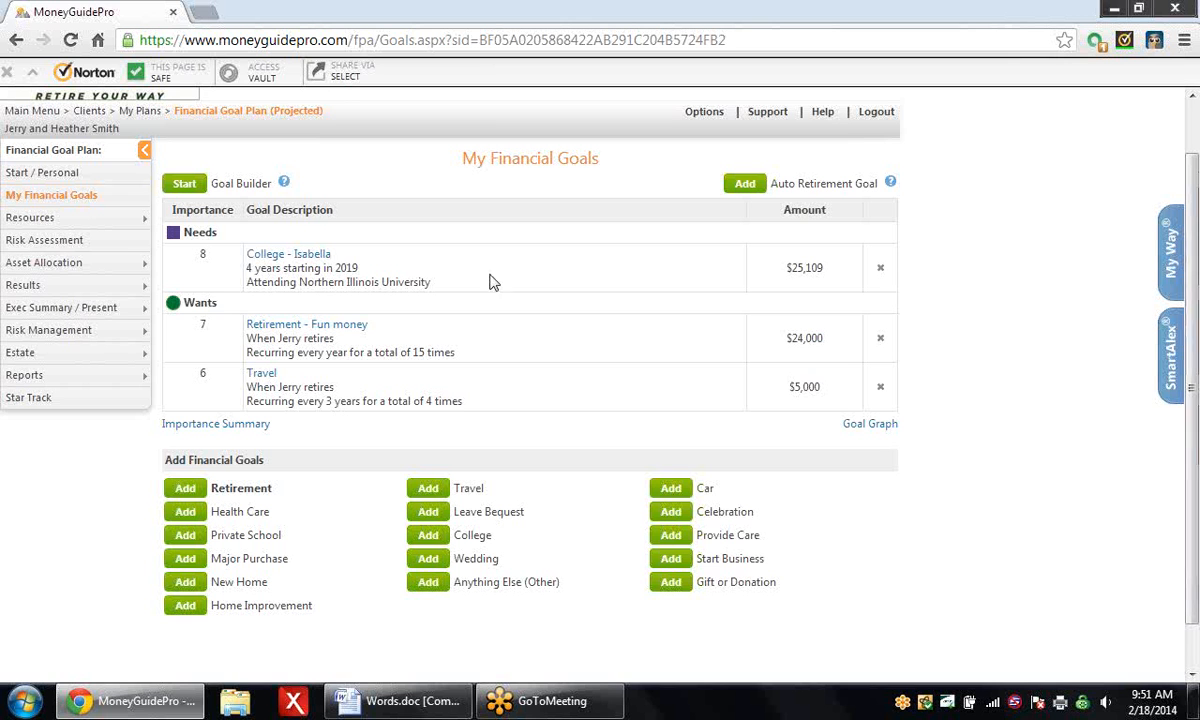
{"action": "left_click", "coordinate": [186, 490]}
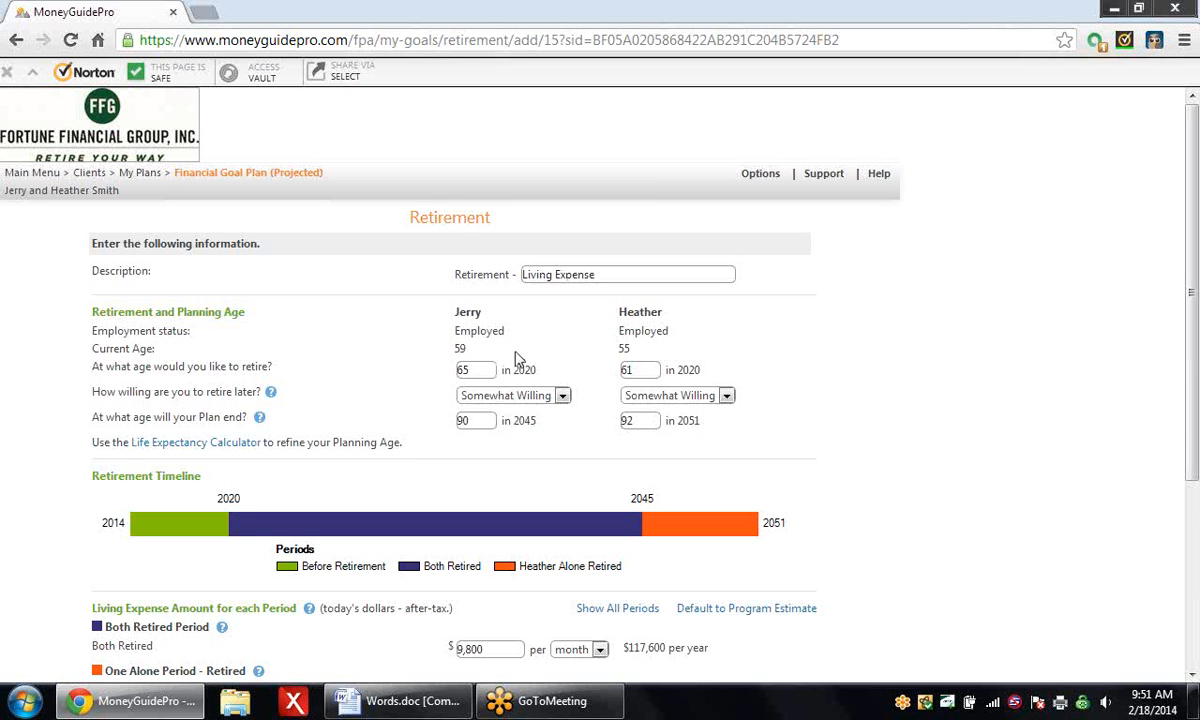
- Set the plan-end age to 100 for both the client and the co-client in the Retirement goal
{"action": "left_click", "coordinate": [469, 372]}
{"action": "double_click", "coordinate": [484, 422]}
{"action": "type", "text": "100"}
{"action": "double_click", "coordinate": [635, 422]}
{"action": "type", "text": "100"}
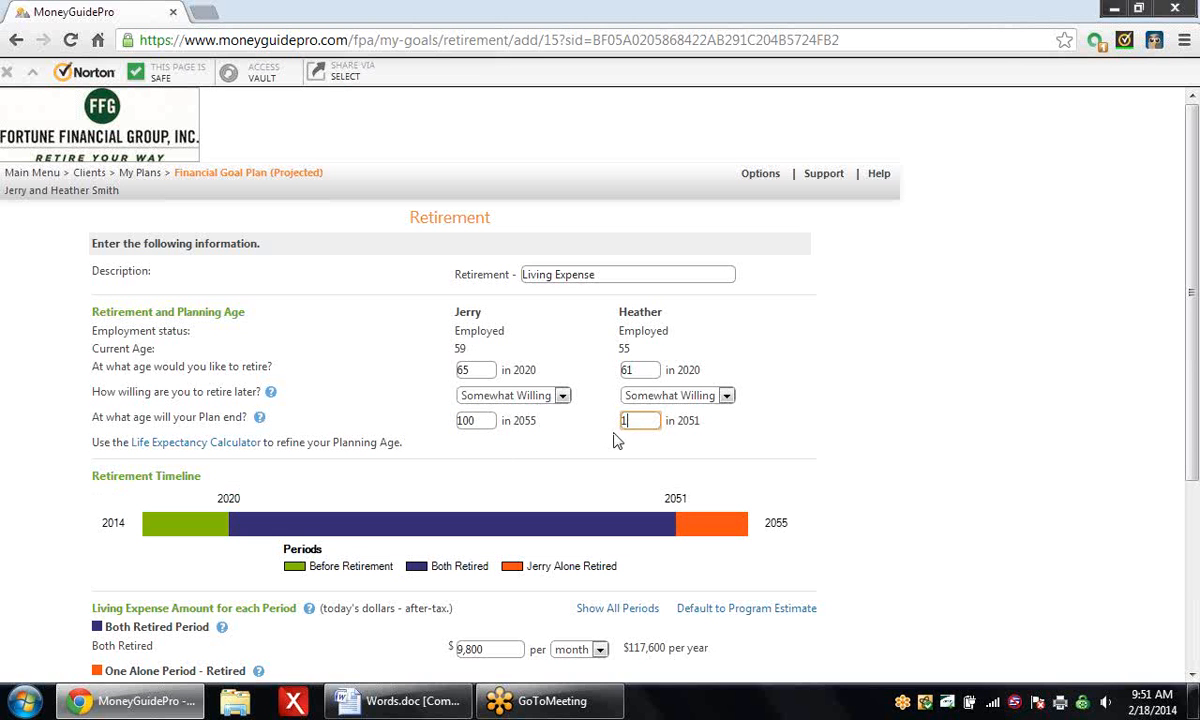
{"action": "left_click", "coordinate": [655, 455]}
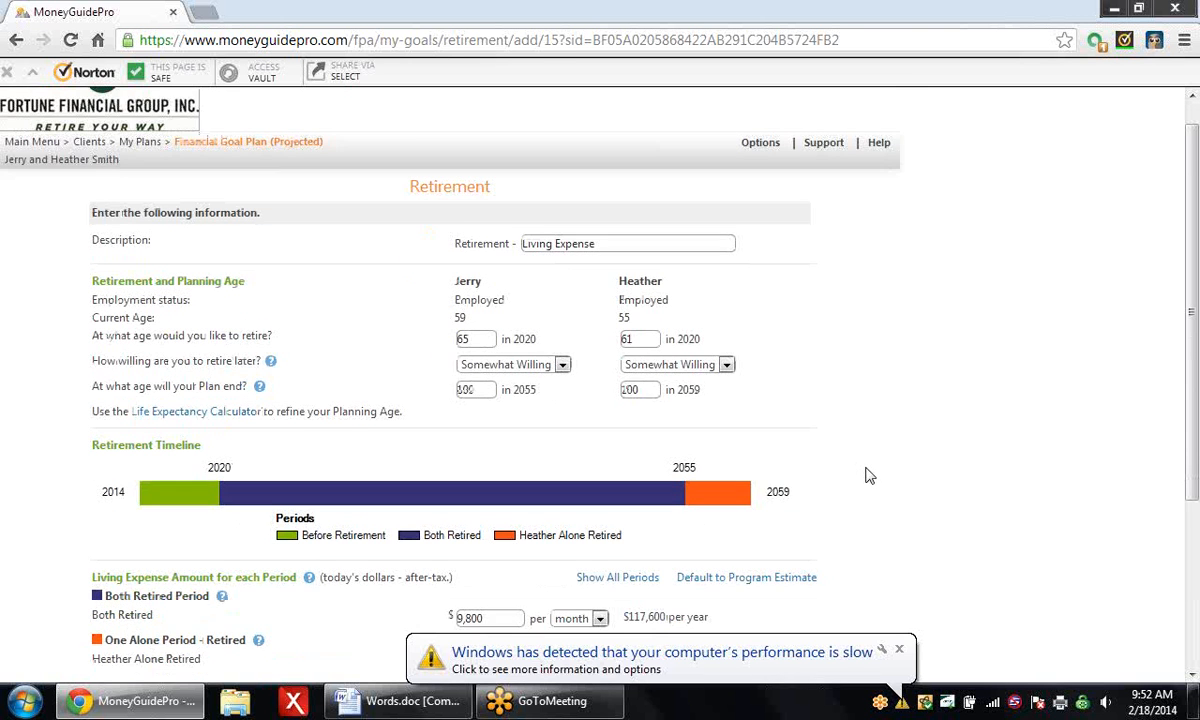
- Add a Mortgage entry to the expenses that end during retirement
{"action": "scroll", "coordinate": [868, 476], "scroll_direction": "down", "scroll_amount": 1}
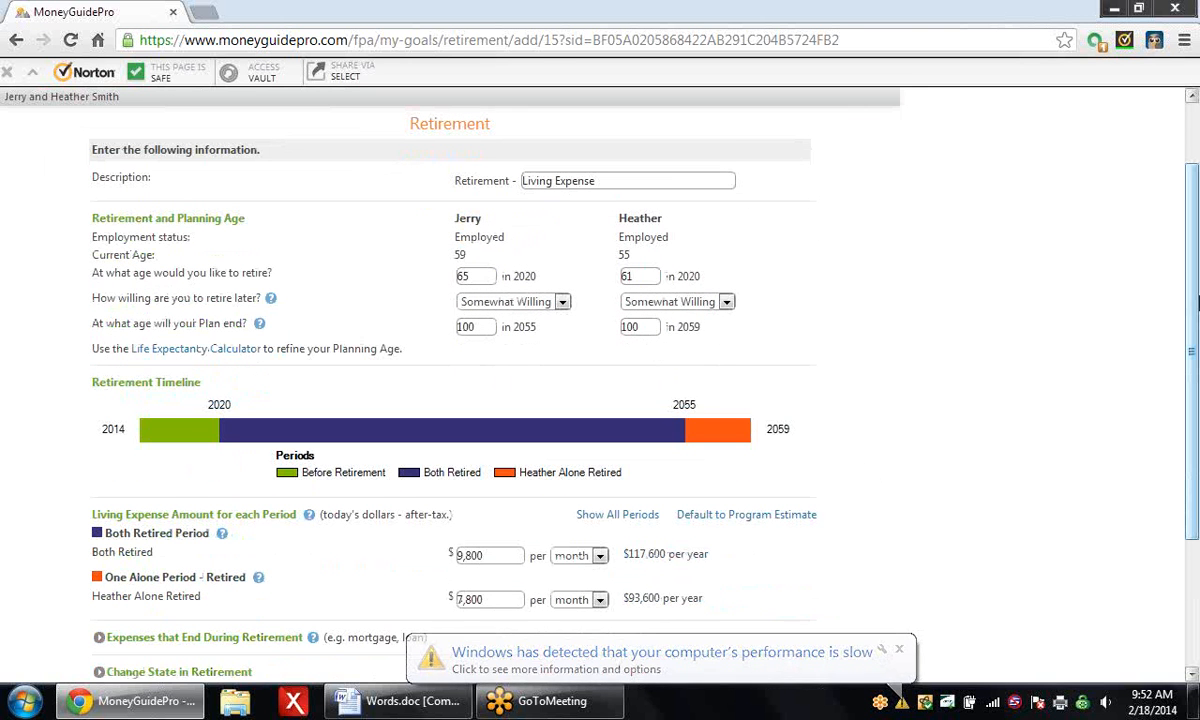
{"action": "scroll", "coordinate": [415, 470], "scroll_direction": "down", "scroll_amount": 1}
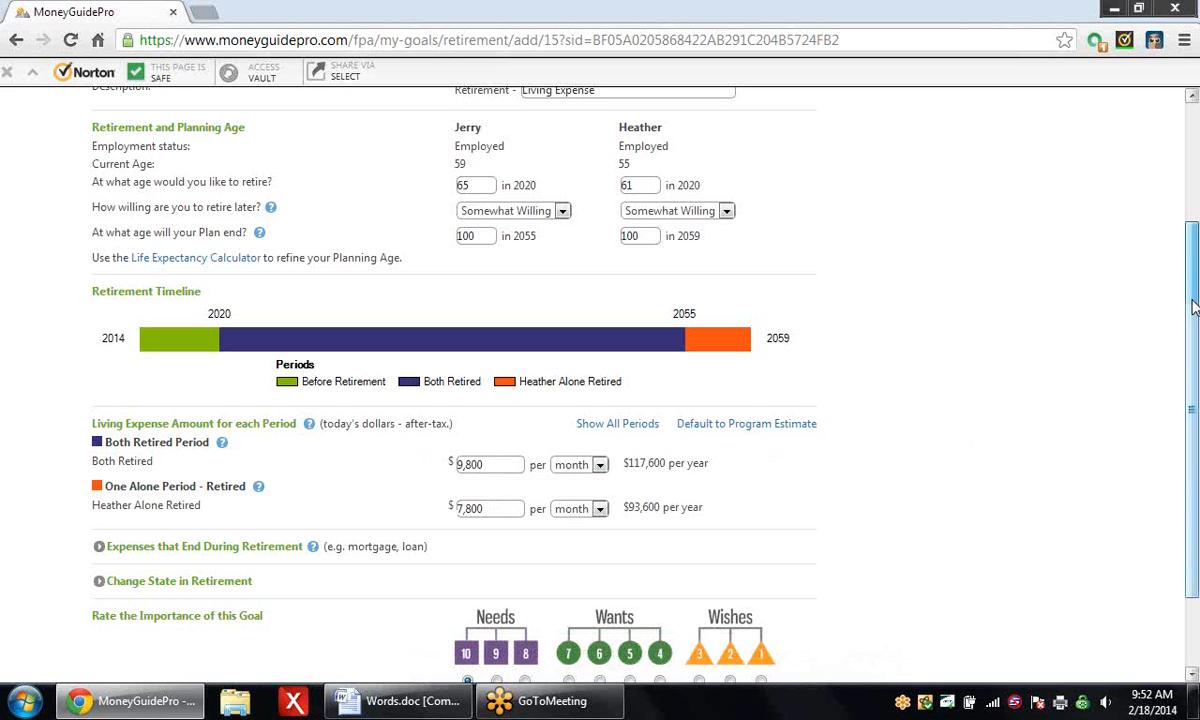
{"action": "left_click_drag", "start_coordinate": [1193, 307], "coordinate": [1196, 425]}
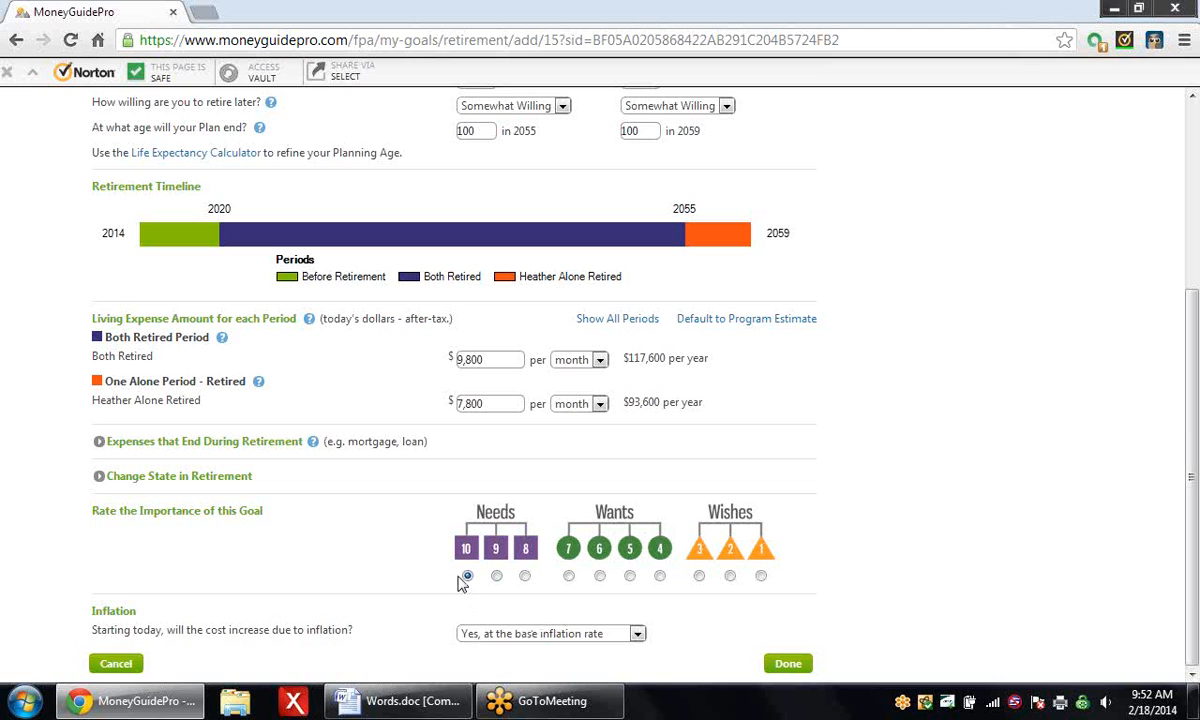
{"action": "left_click", "coordinate": [103, 442]}
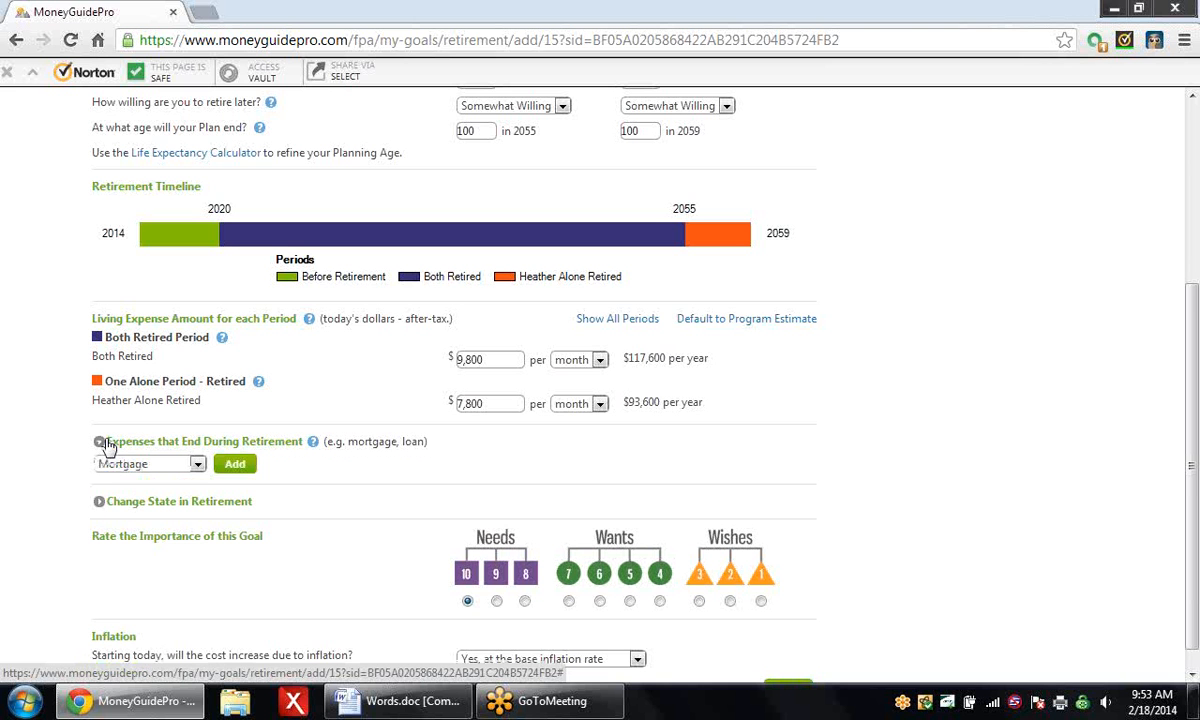
{"action": "left_click", "coordinate": [236, 467]}
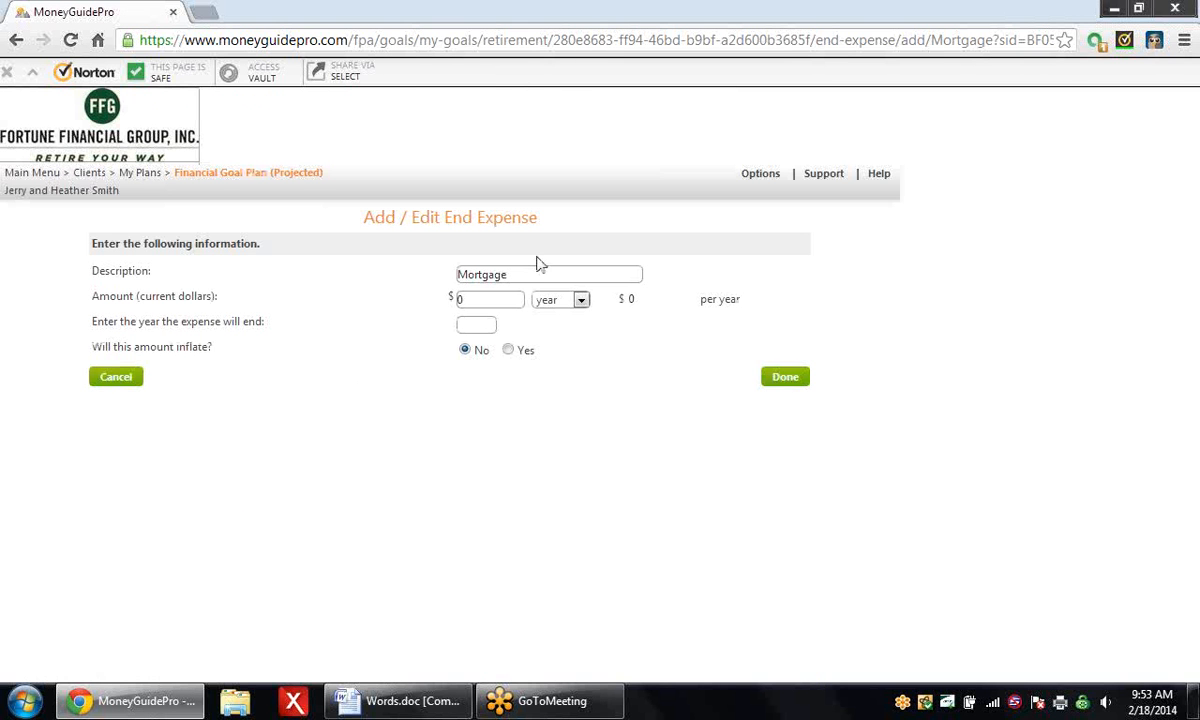
- Set the mortgage expense to $1,800 per month ending in 2032, and save the entry
{"action": "left_click", "coordinate": [478, 303]}
{"action": "type", "text": "1"}
{"action": "left_click", "coordinate": [576, 300]}
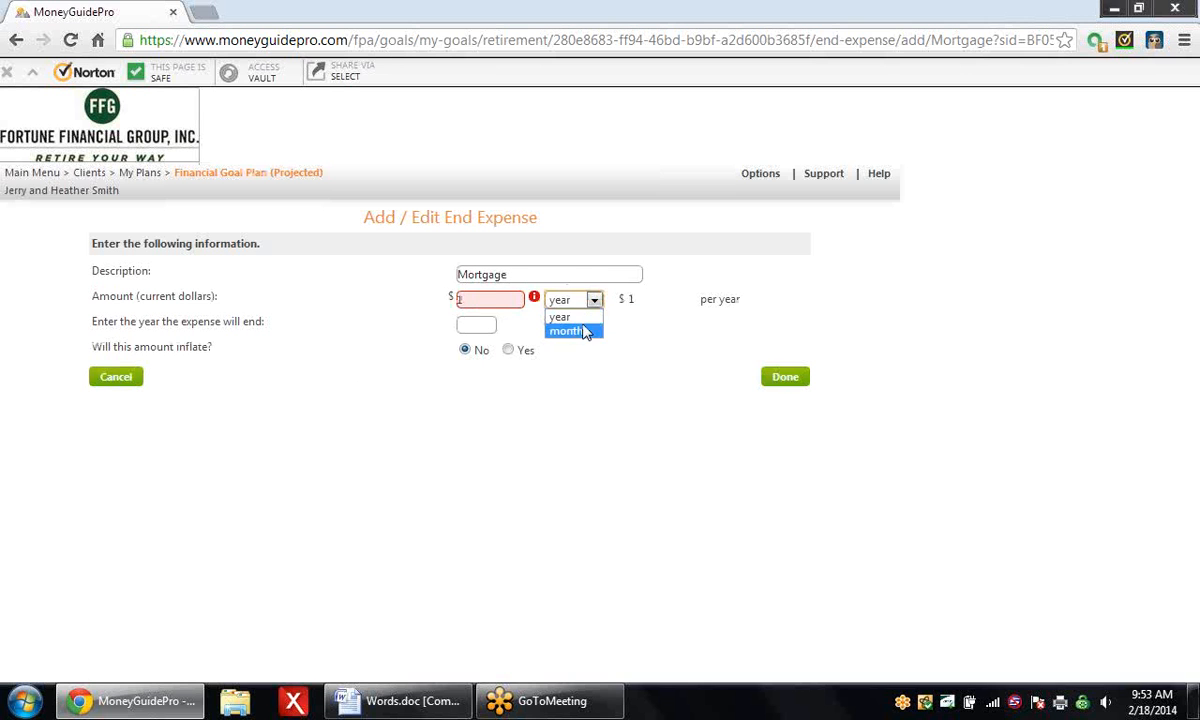
{"action": "left_click", "coordinate": [570, 330]}
{"action": "left_click_drag", "start_coordinate": [468, 303], "coordinate": [449, 307]}
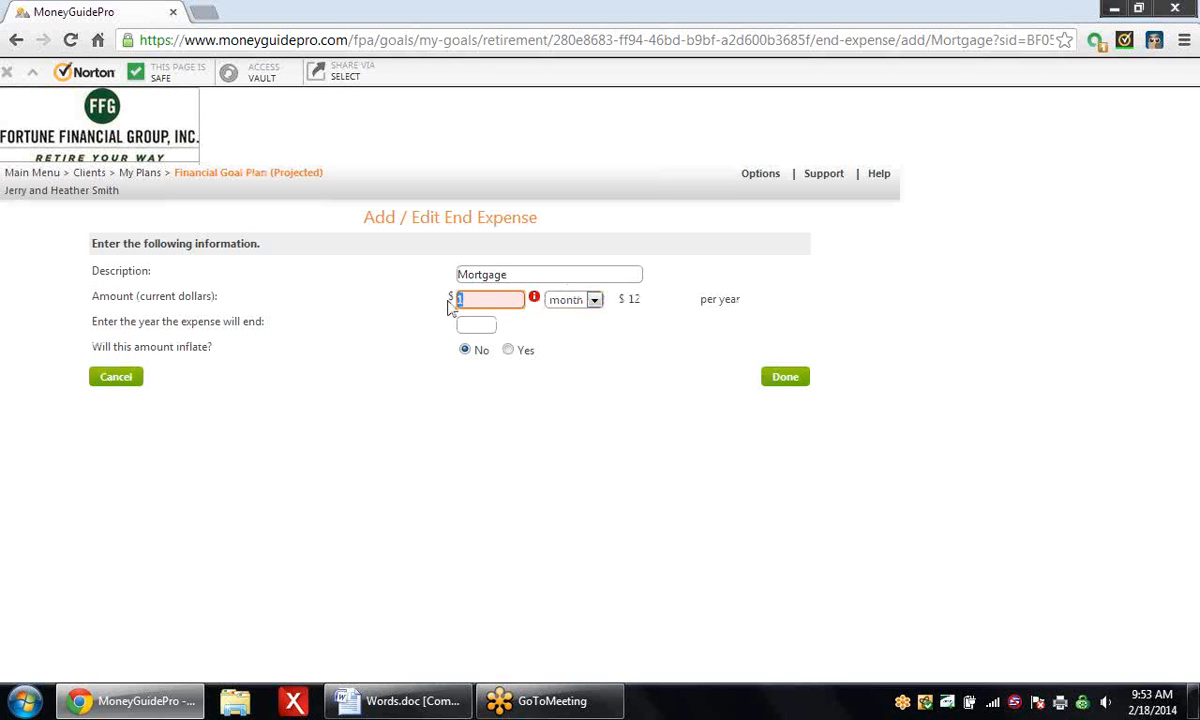
{"action": "type", "text": "1800"}
{"action": "left_click", "coordinate": [548, 322]}
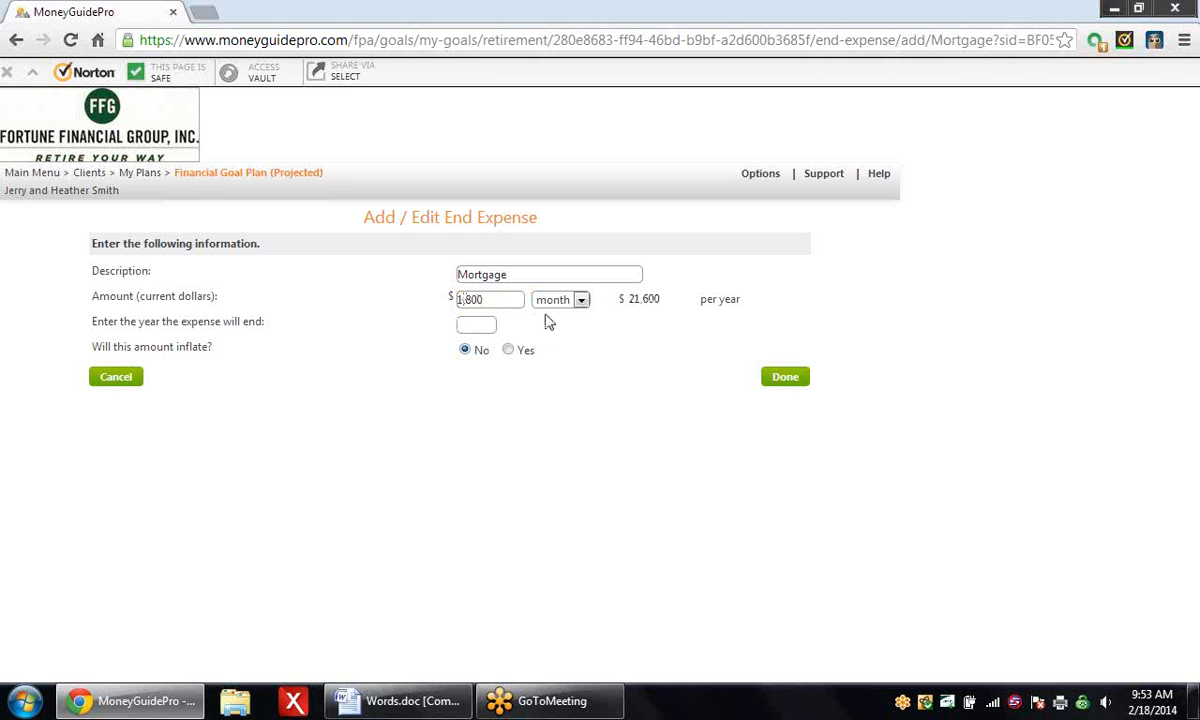
{"action": "left_click", "coordinate": [466, 325]}
{"action": "type", "text": "2032"}
{"action": "left_click", "coordinate": [785, 381]}
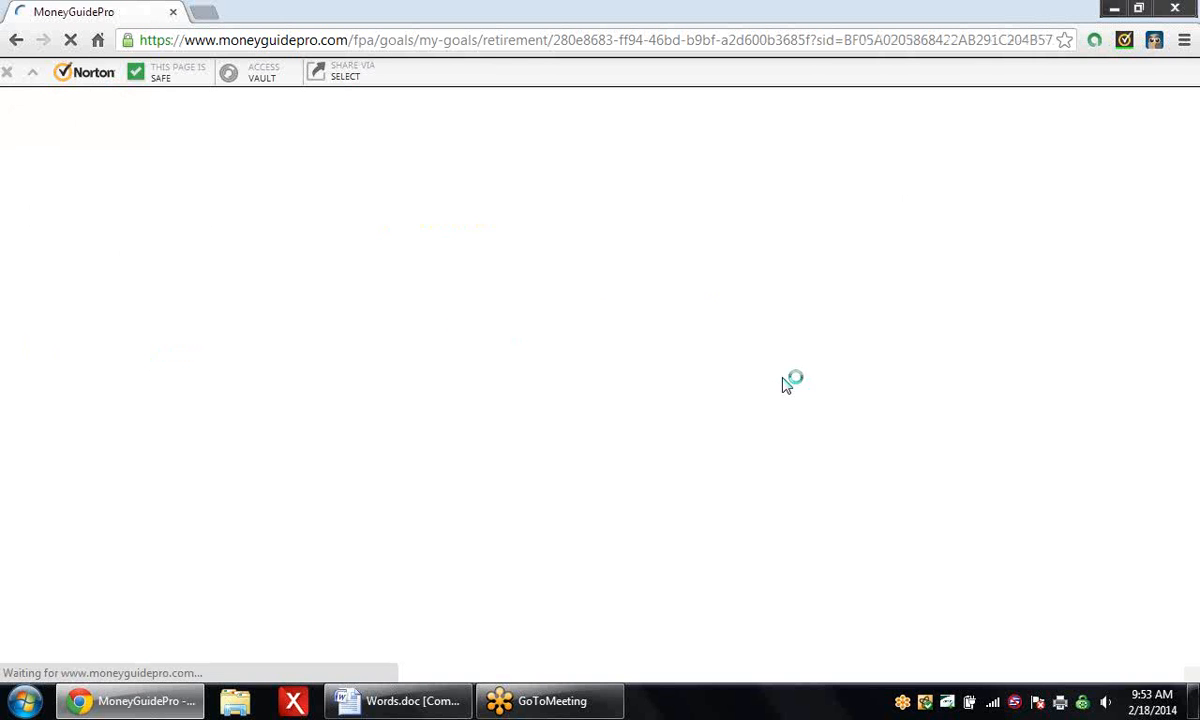
- Finish the Retirement living expense goal and return to the list of financial goals
{"action": "scroll", "coordinate": [965, 480], "scroll_direction": "down", "scroll_amount": 2}
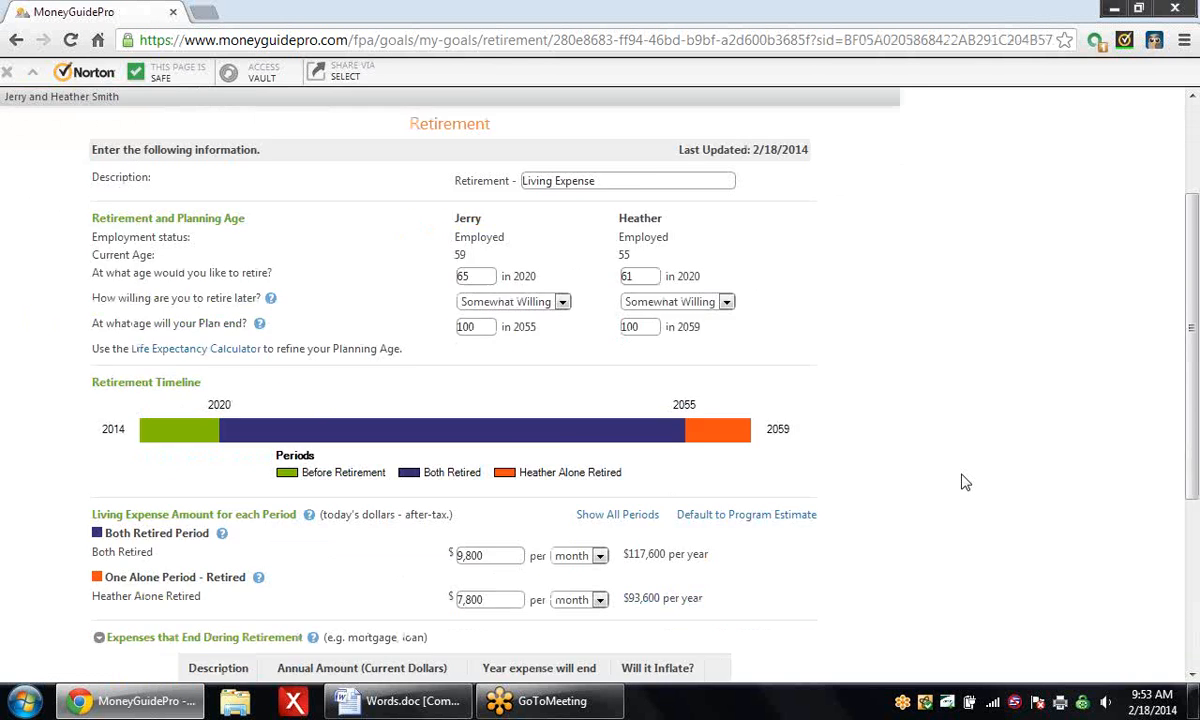
{"action": "scroll", "coordinate": [973, 476], "scroll_direction": "down", "scroll_amount": 2}
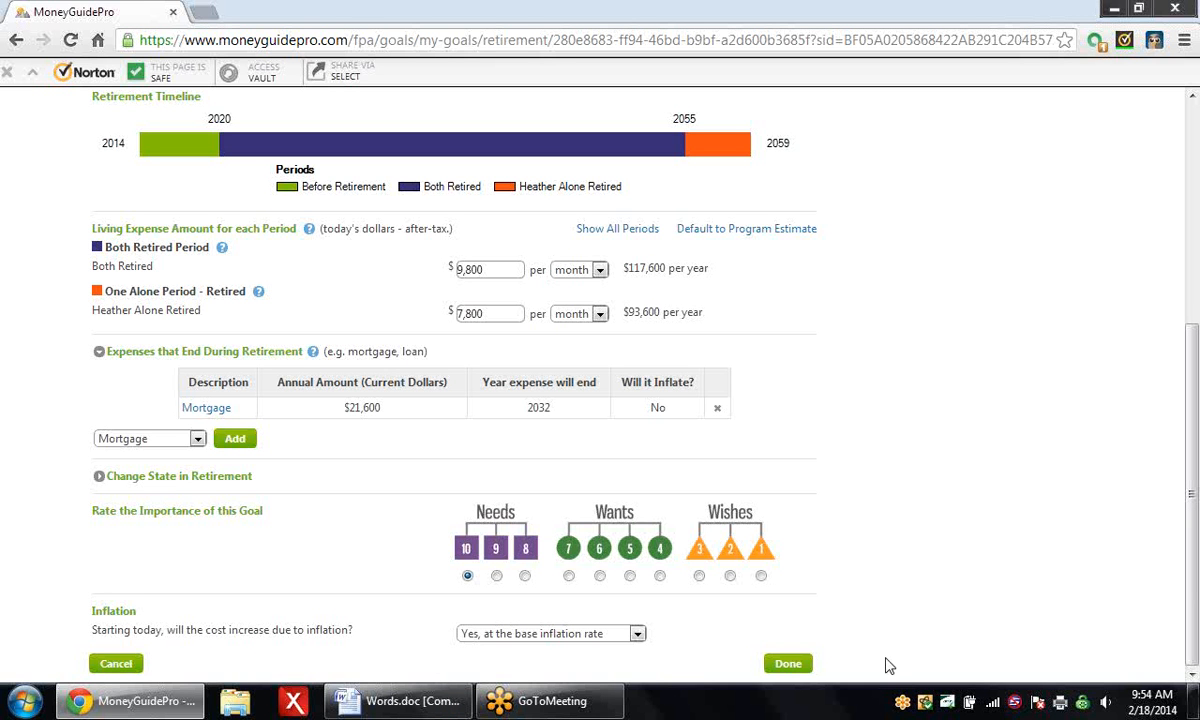
{"action": "left_click", "coordinate": [788, 666]}
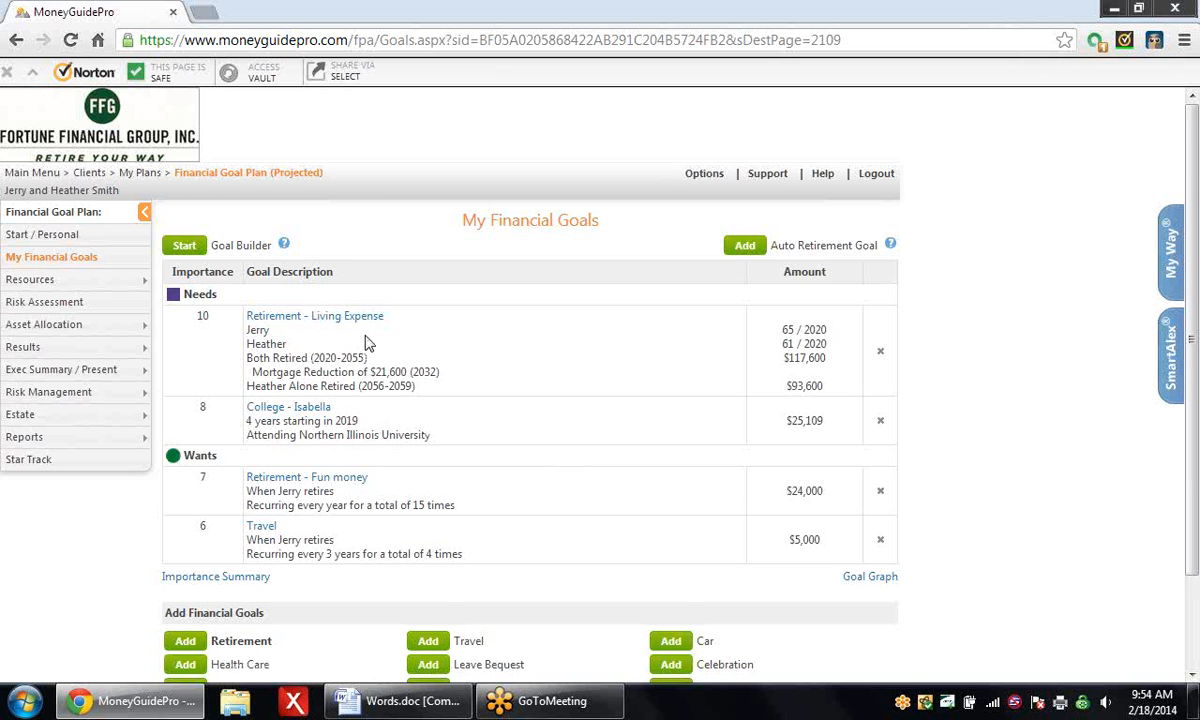
- Add a College goal for the second listed child and rate its importance as 9 under Needs
{"action": "scroll", "coordinate": [461, 517], "scroll_direction": "down", "scroll_amount": 2}
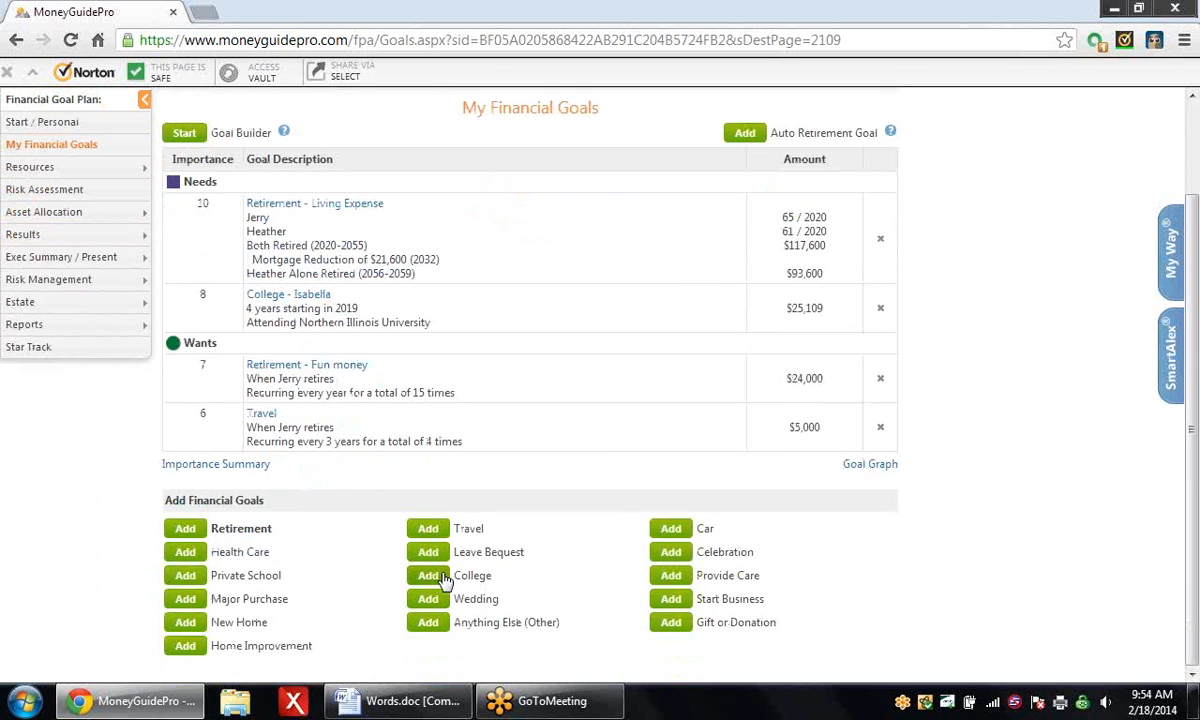
{"action": "left_click", "coordinate": [443, 580]}
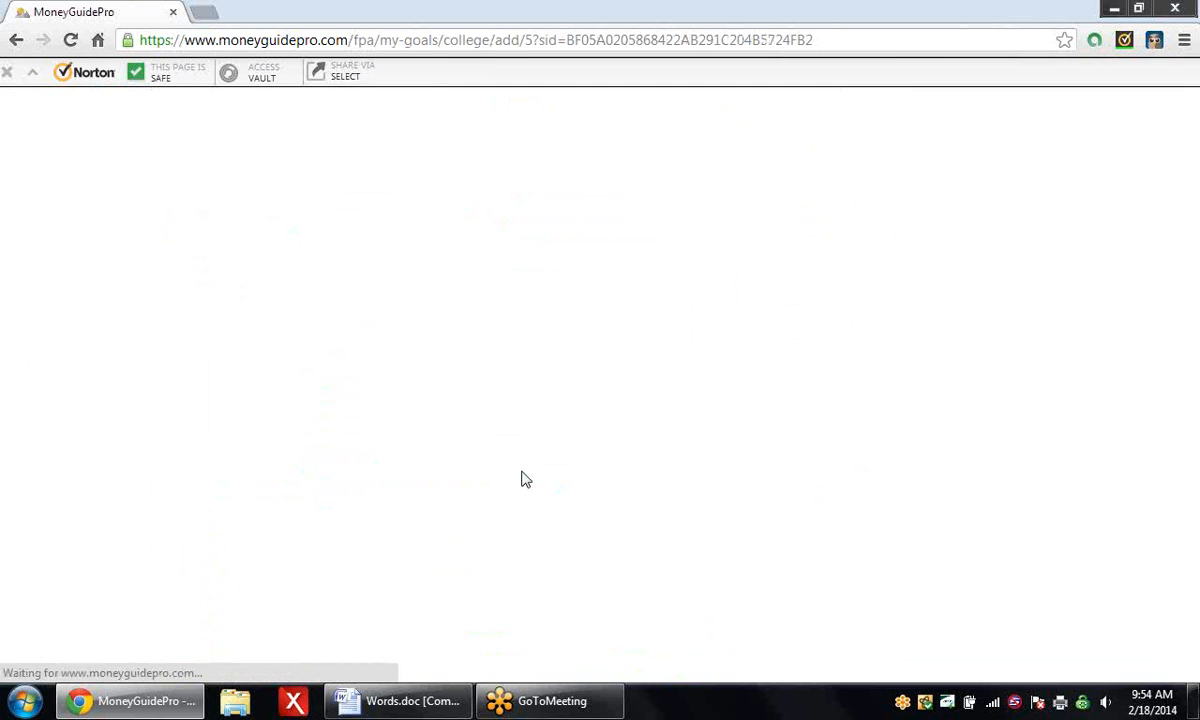
{"action": "left_click", "coordinate": [509, 277]}
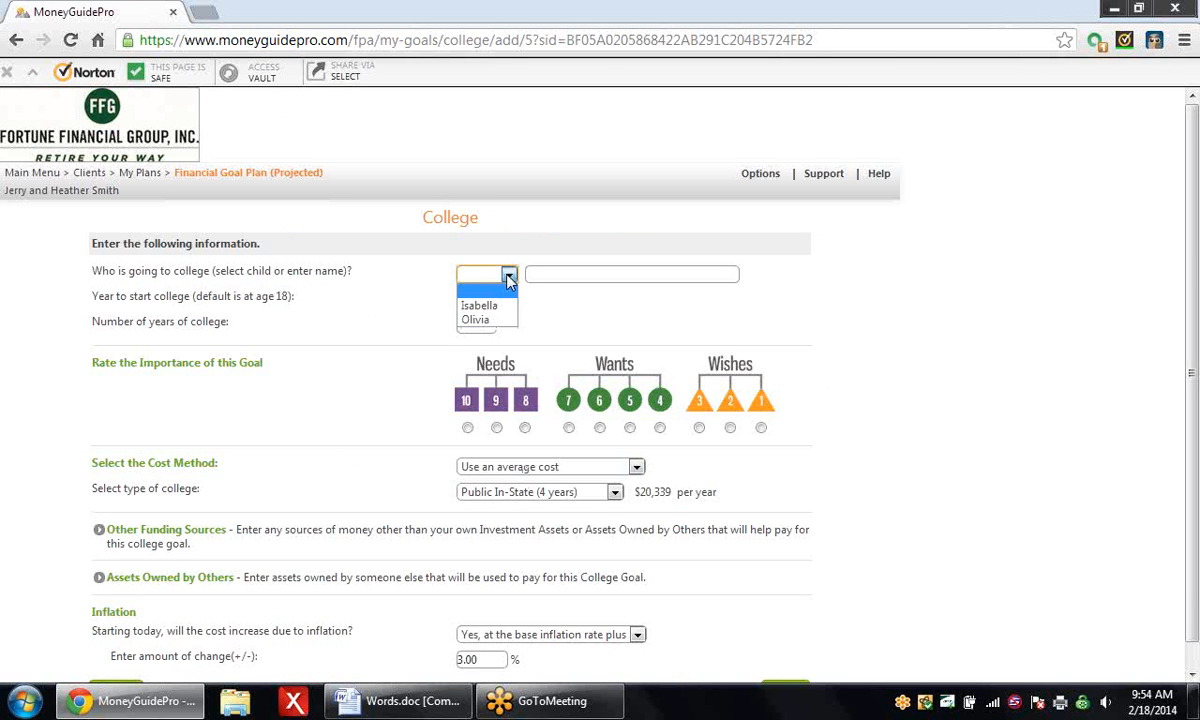
{"action": "left_click", "coordinate": [487, 320]}
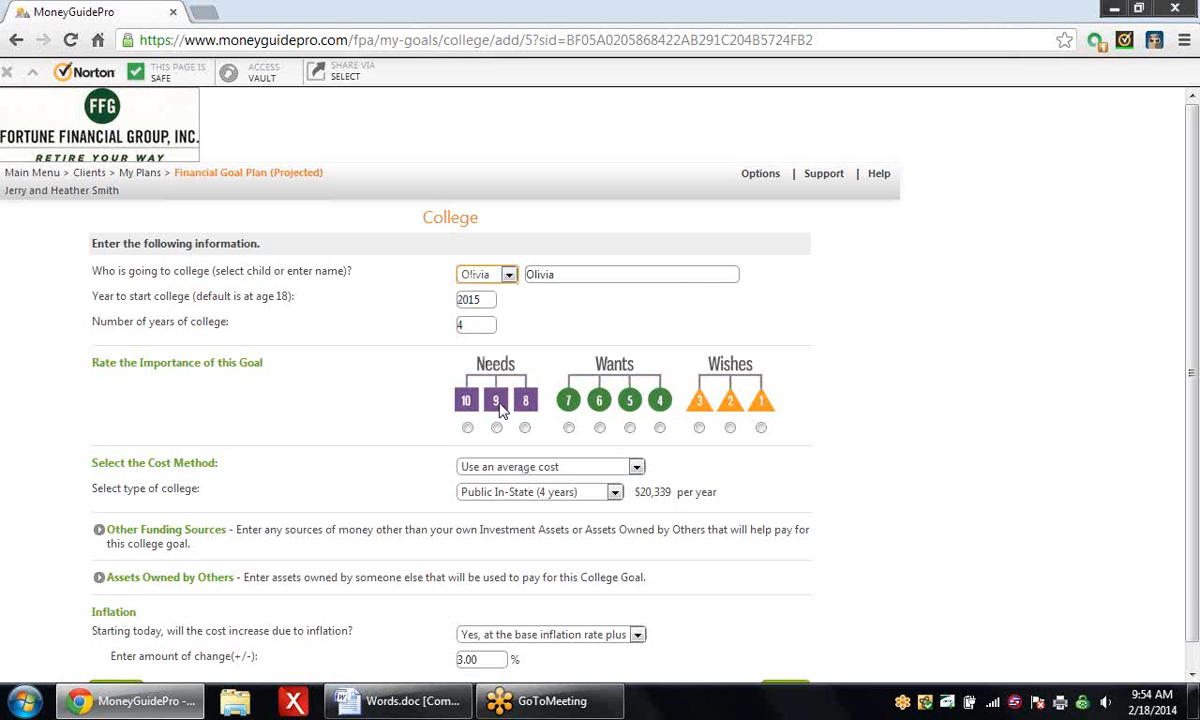
{"action": "left_click", "coordinate": [496, 434]}
- Set the cost method to find the cost of a specific college and open the college search
{"action": "left_click", "coordinate": [615, 493]}
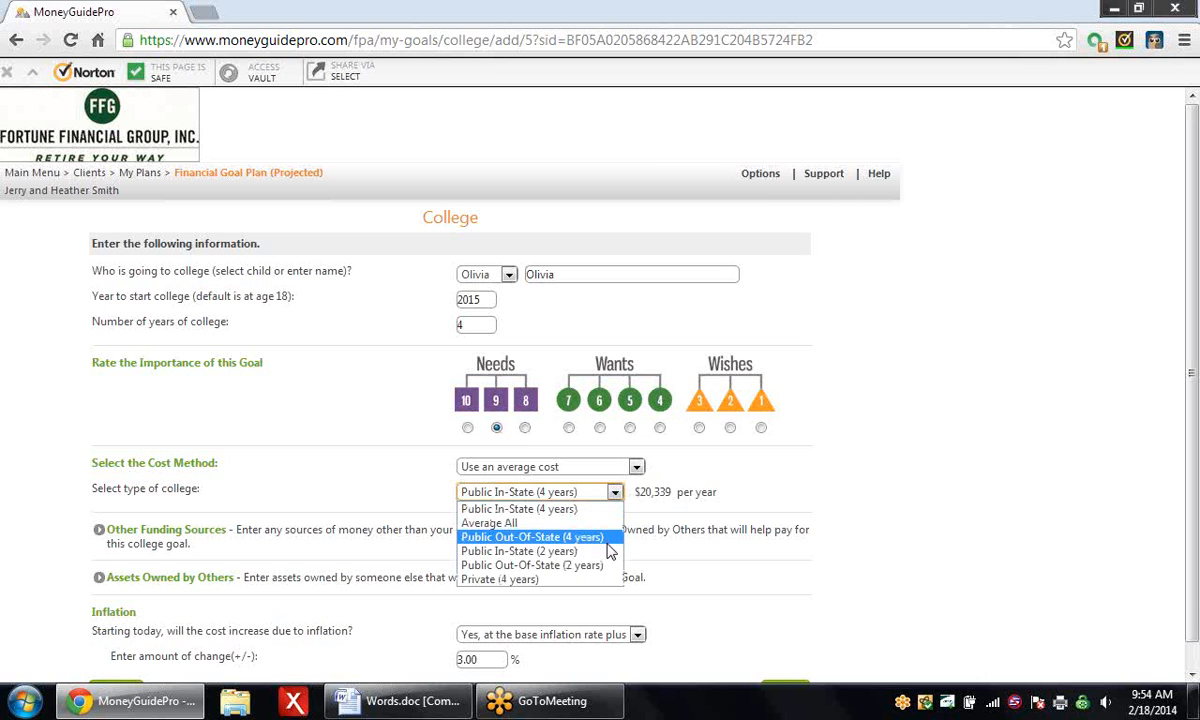
{"action": "left_click", "coordinate": [731, 473]}
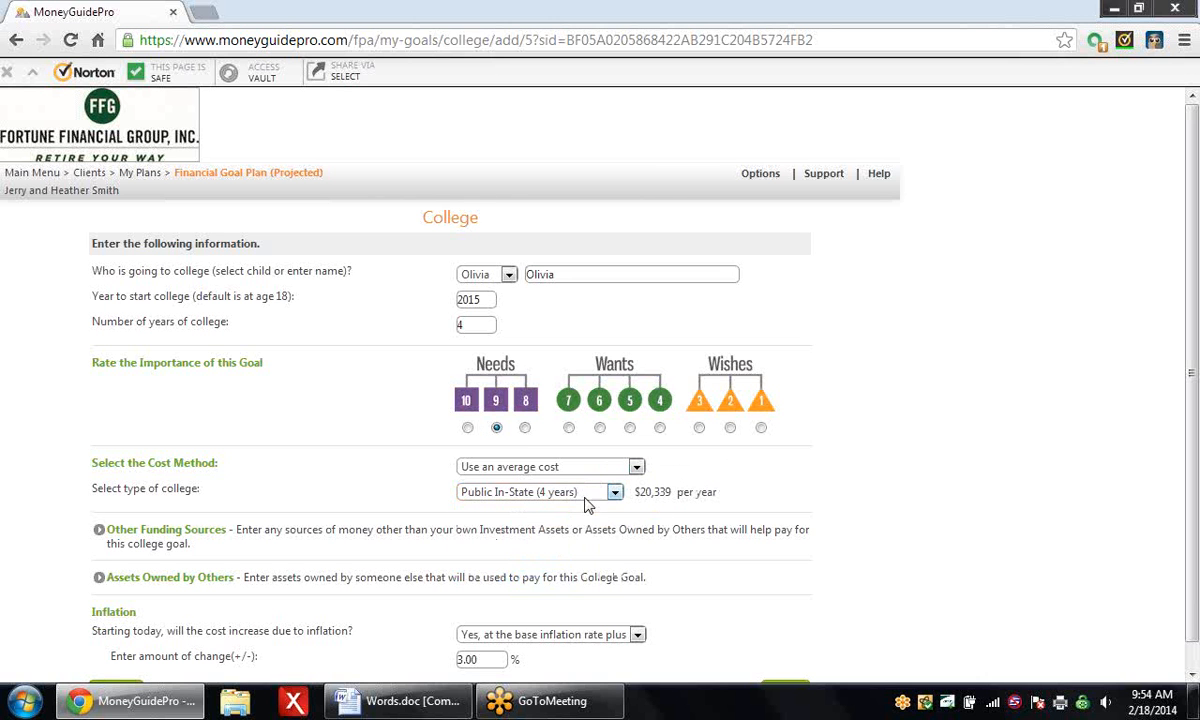
{"action": "scroll", "coordinate": [643, 543], "scroll_direction": "down", "scroll_amount": 1}
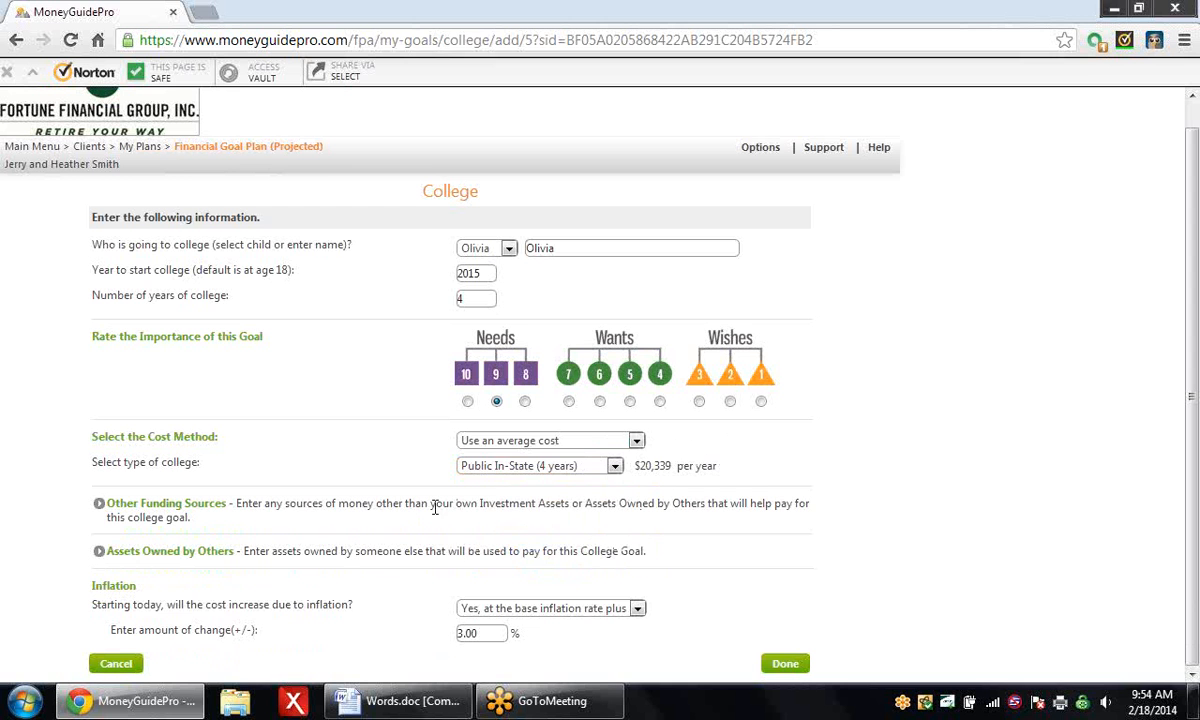
{"action": "left_click", "coordinate": [632, 446]}
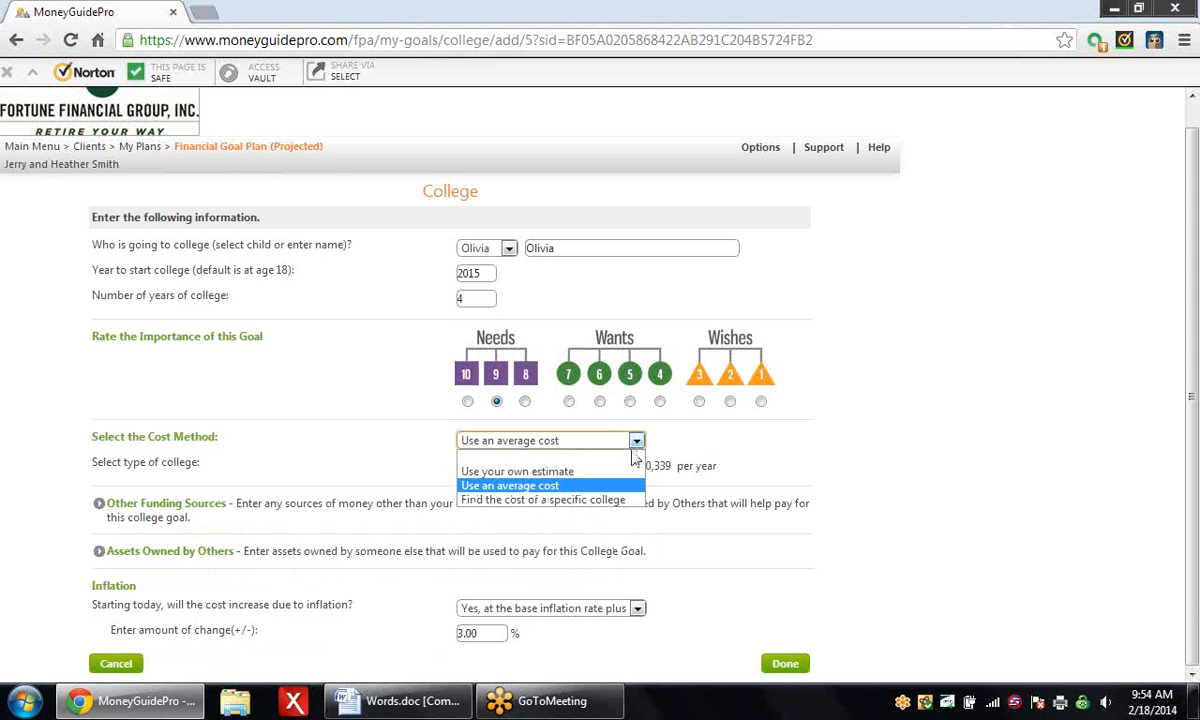
{"action": "left_click", "coordinate": [621, 499]}
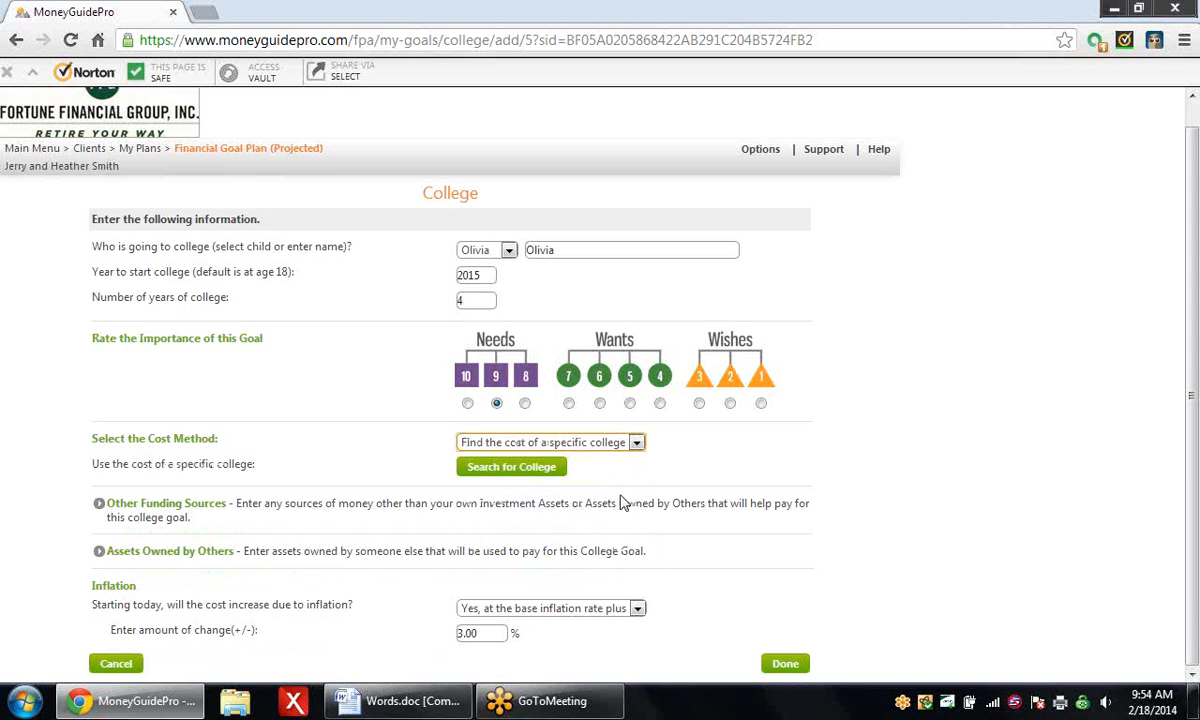
{"action": "left_click", "coordinate": [549, 466]}
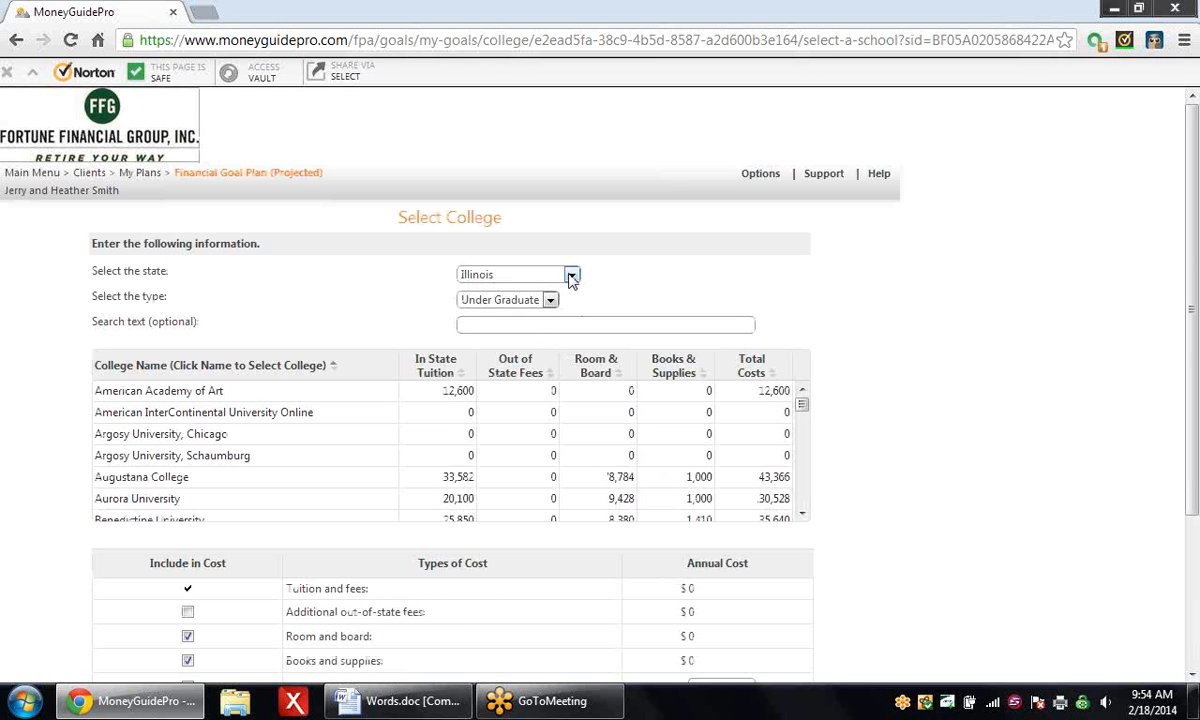
- Select The University of Iowa from Iowa's undergraduate colleges and apply its costs to the College goal
{"action": "left_click", "coordinate": [572, 276]}
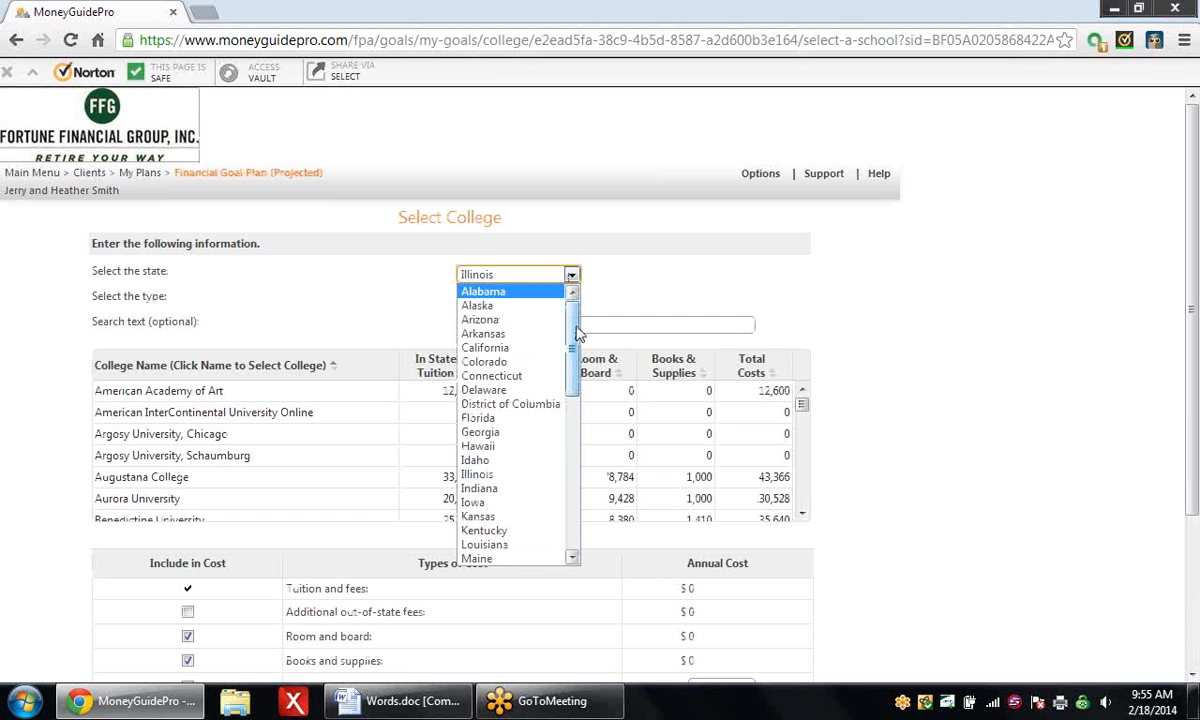
{"action": "left_click", "coordinate": [478, 511]}
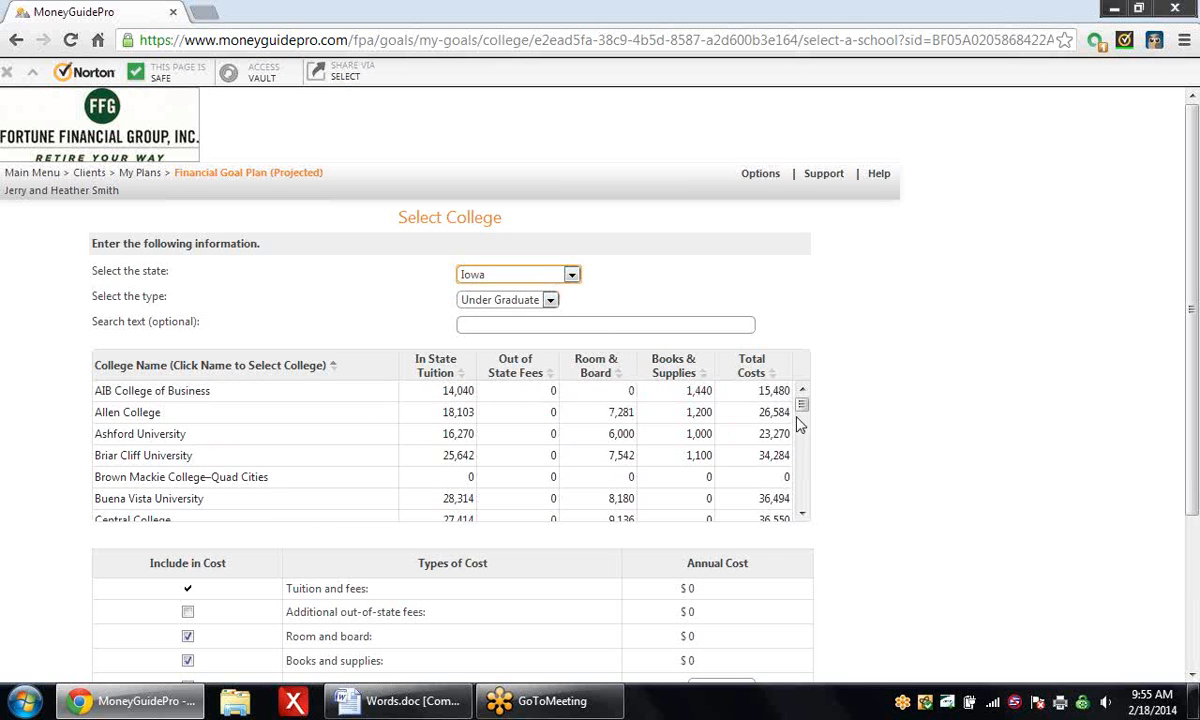
{"action": "left_click_drag", "start_coordinate": [801, 407], "coordinate": [803, 495]}
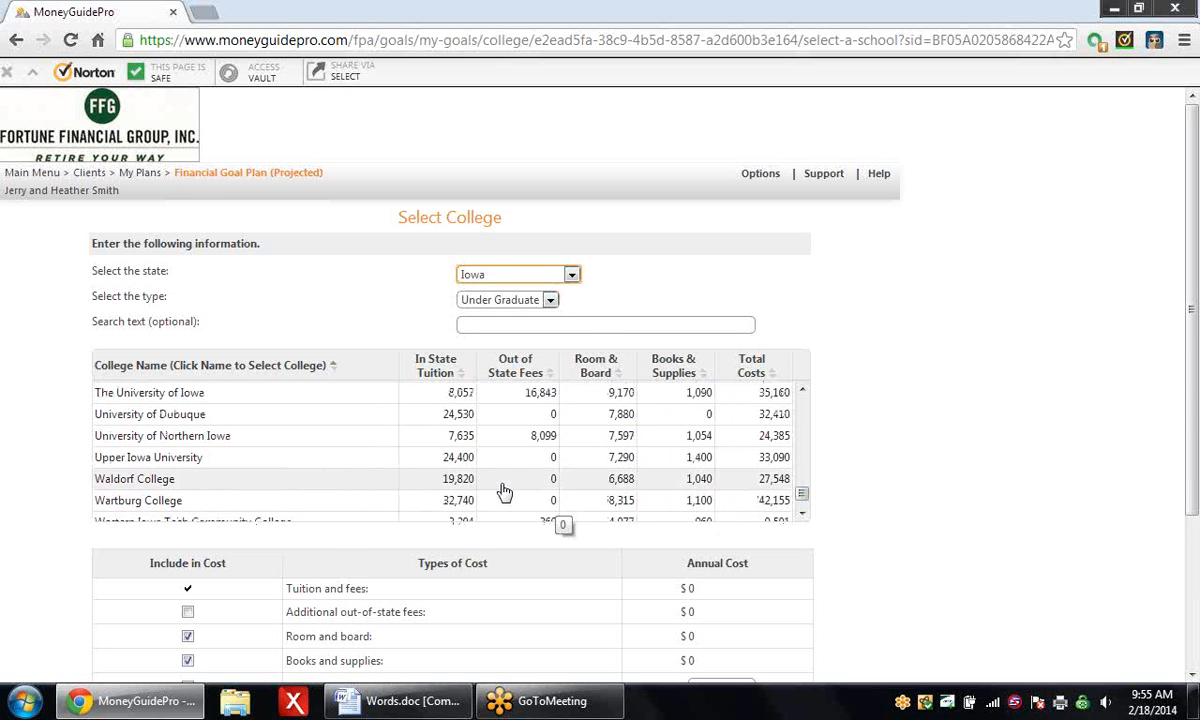
{"action": "left_click", "coordinate": [370, 398]}
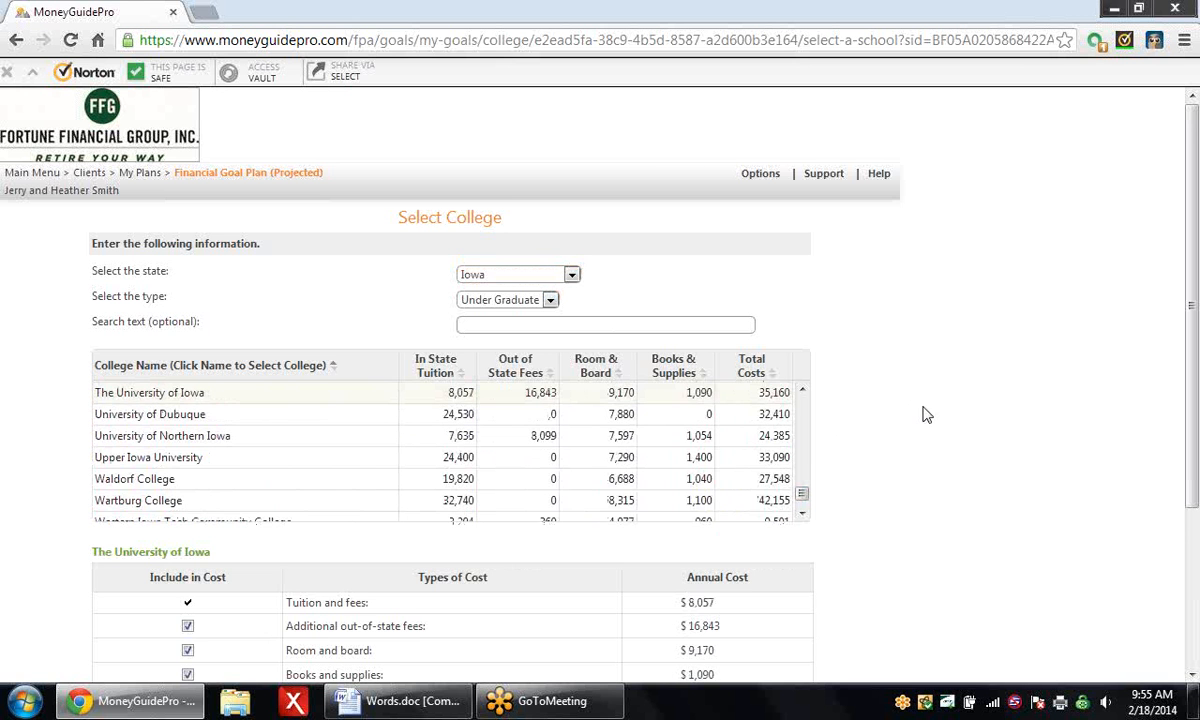
{"action": "scroll", "coordinate": [925, 415], "scroll_direction": "down", "scroll_amount": 1}
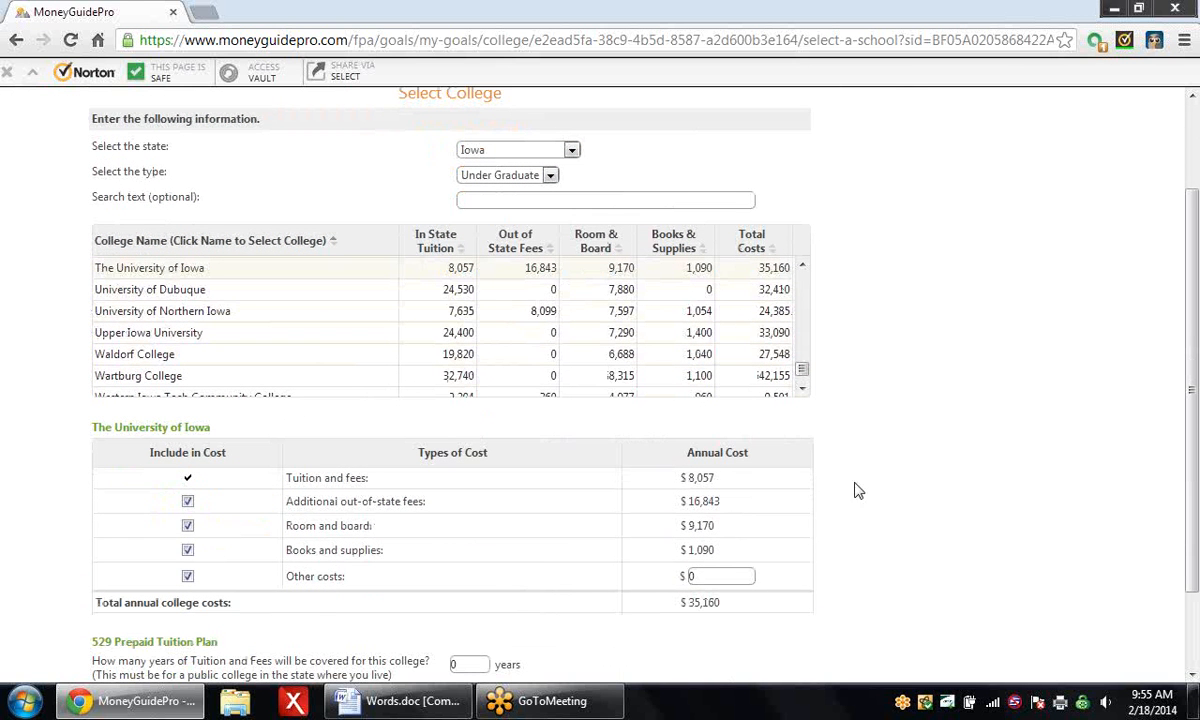
{"action": "scroll", "coordinate": [956, 482], "scroll_direction": "down", "scroll_amount": 1}
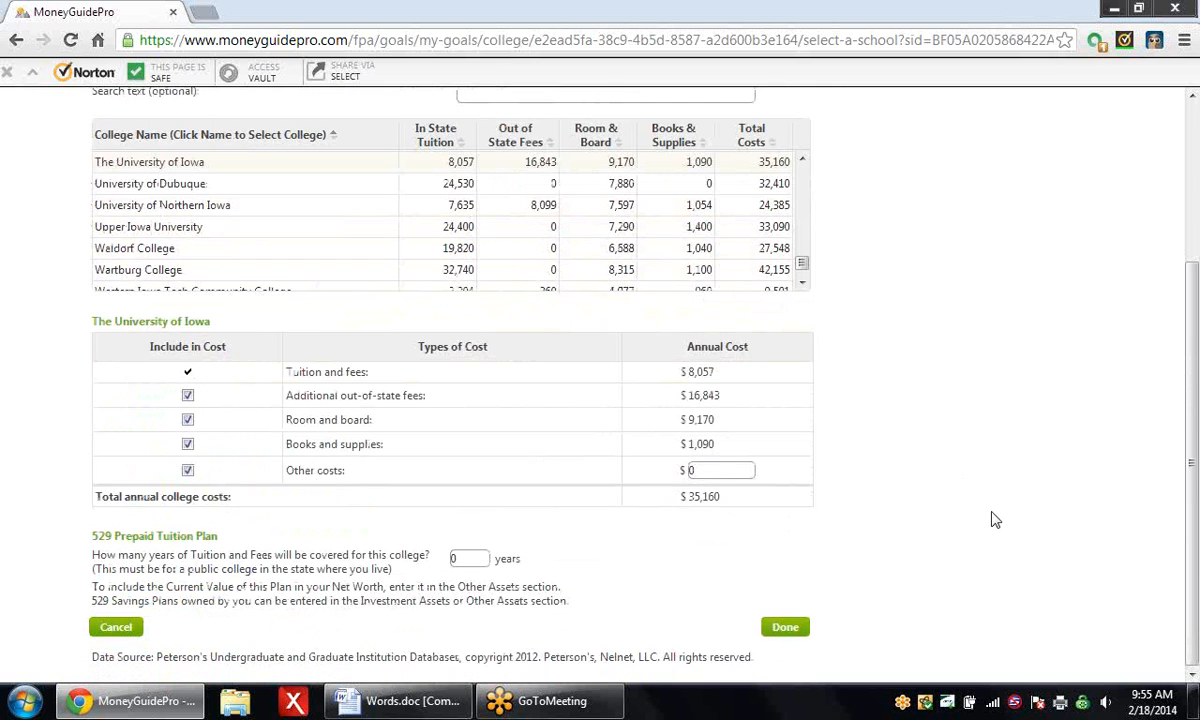
{"action": "left_click", "coordinate": [785, 630]}
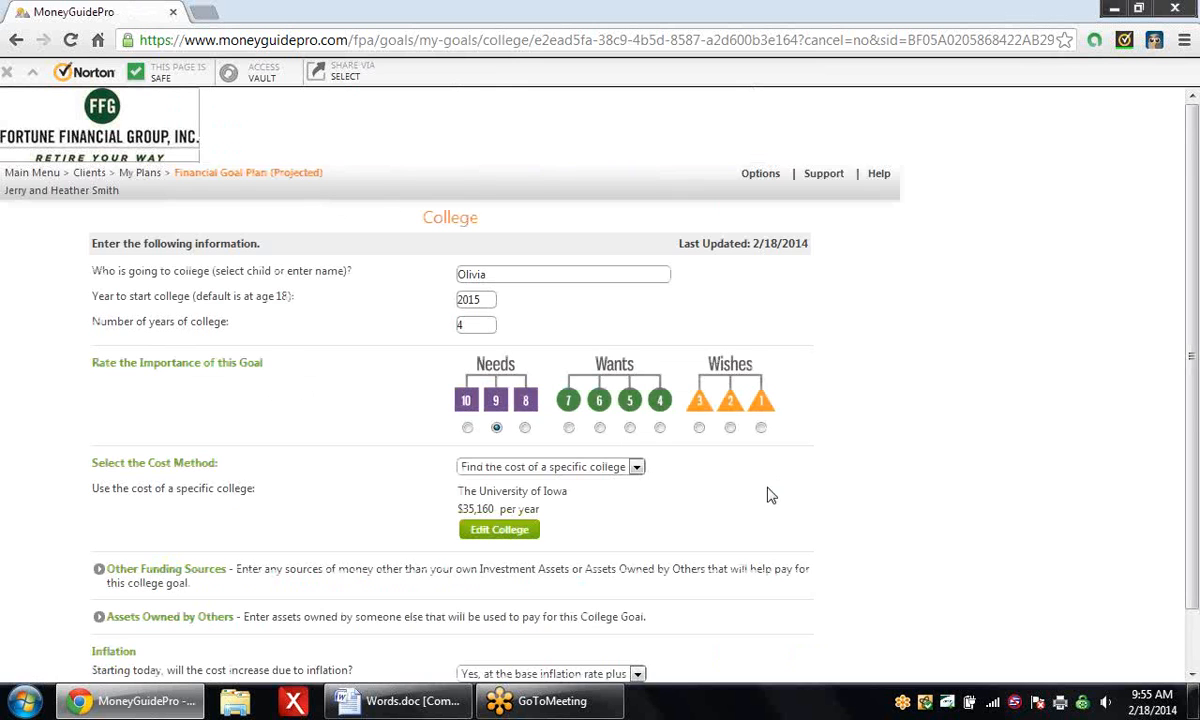
{"action": "scroll", "coordinate": [805, 560], "scroll_direction": "down", "scroll_amount": 1}
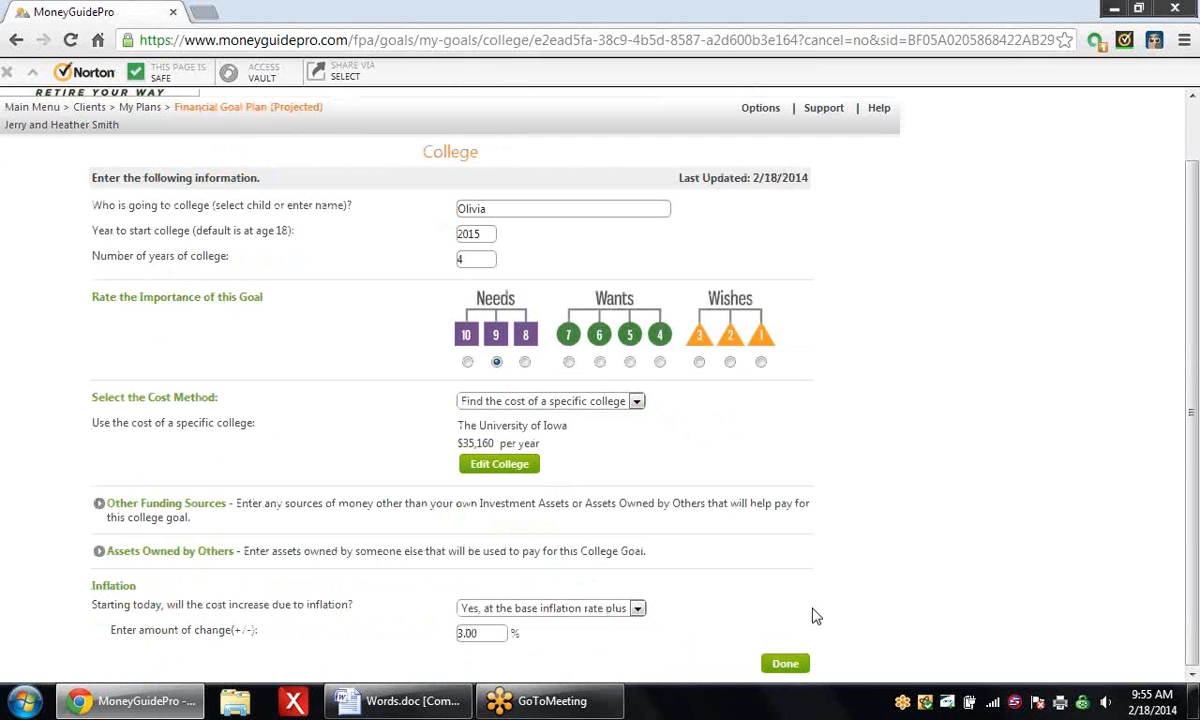
- Finish the College goal for The University of Iowa and add a Home Improvement goal to the plan
{"action": "left_click", "coordinate": [788, 665]}
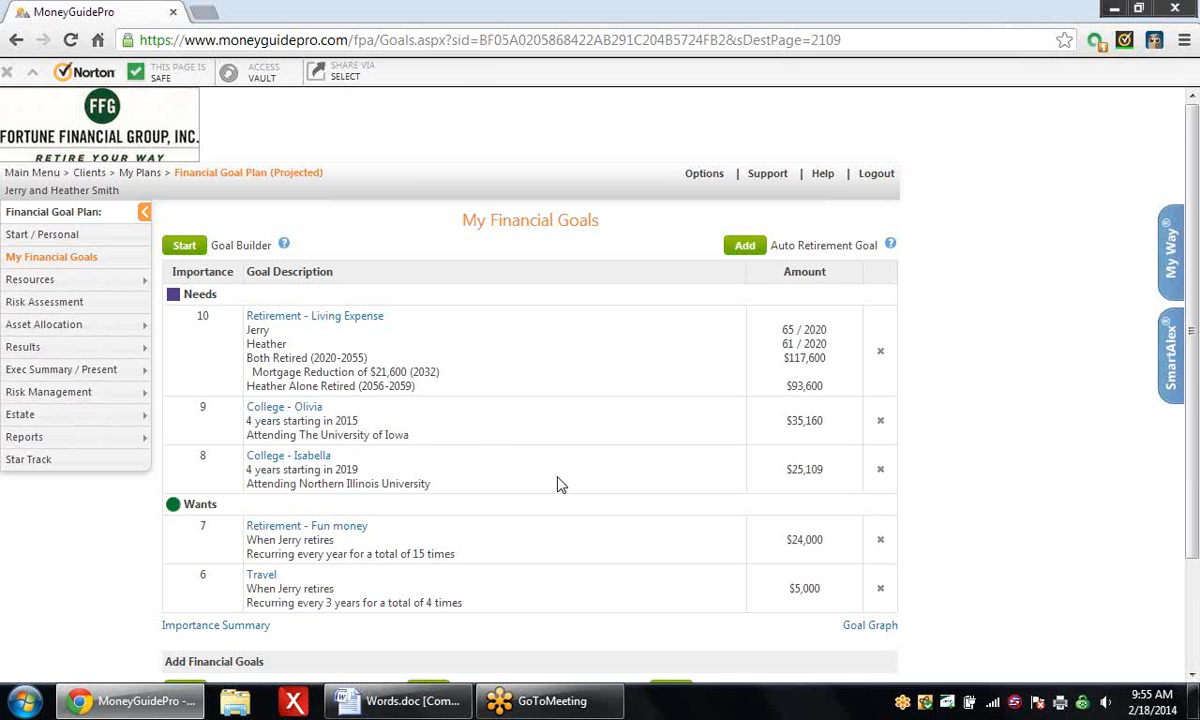
{"action": "scroll", "coordinate": [603, 471], "scroll_direction": "down", "scroll_amount": 3}
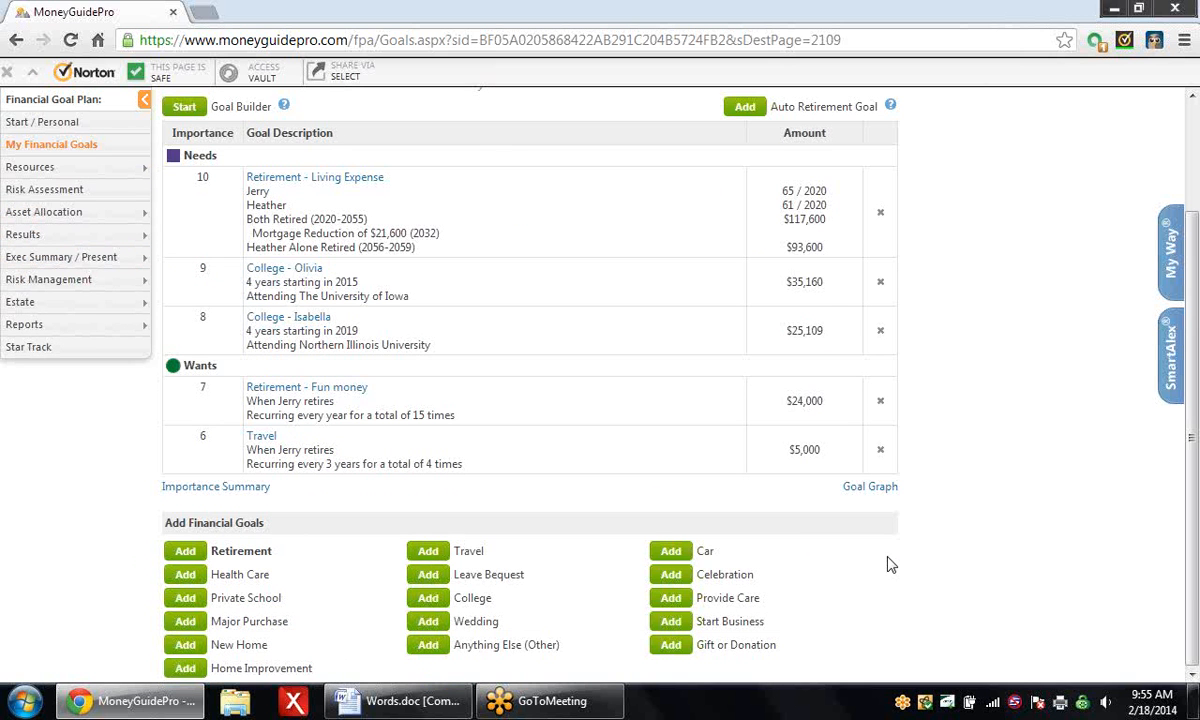
{"action": "left_click", "coordinate": [185, 669]}
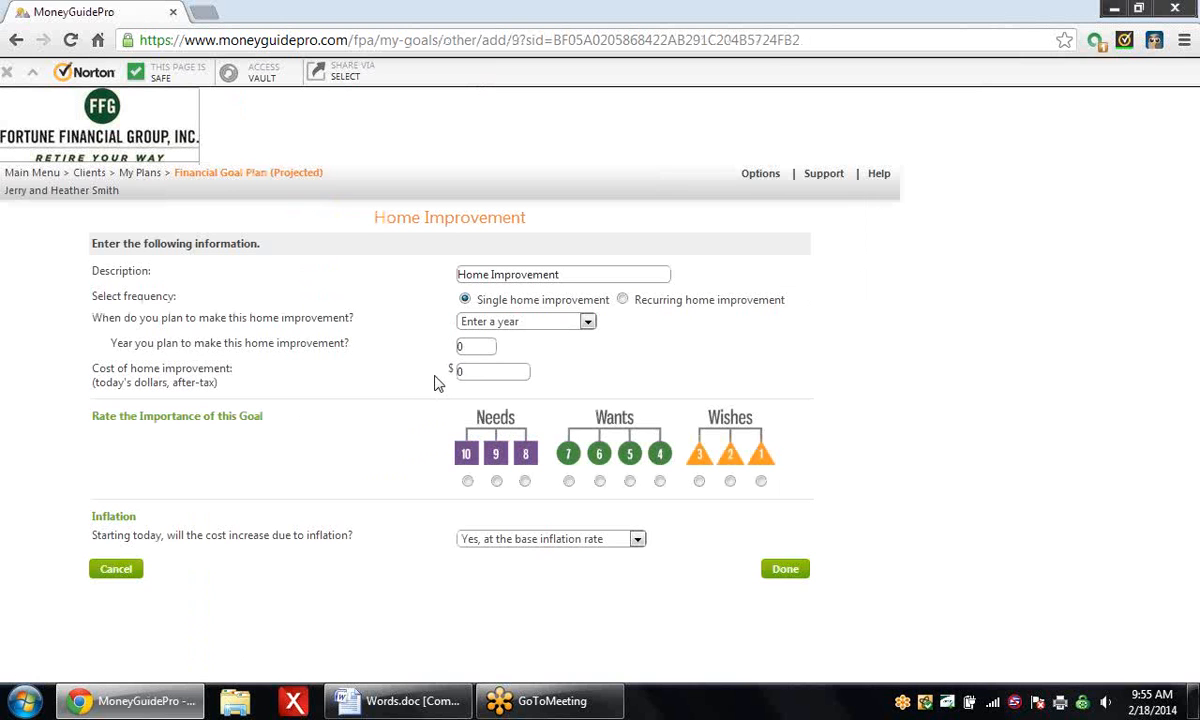
- Schedule the single home improvement for the year 2015 and set its cost to $40,000
{"action": "left_click", "coordinate": [585, 321]}
{"action": "left_click", "coordinate": [668, 331]}
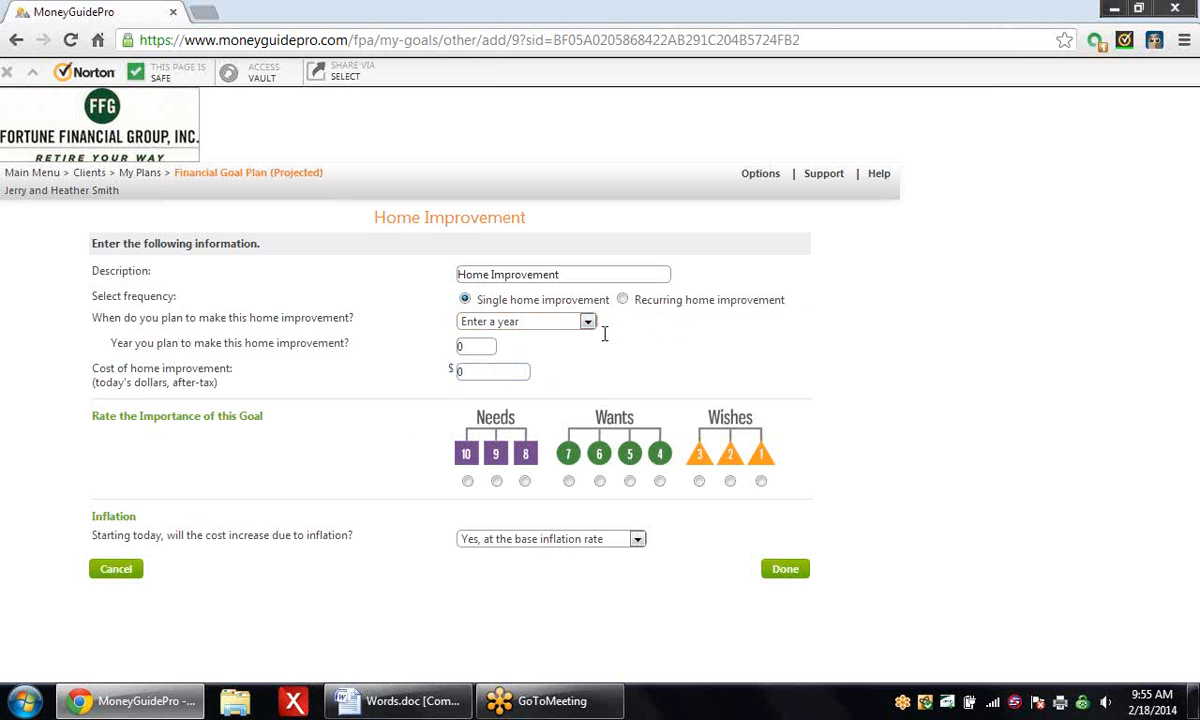
{"action": "left_click", "coordinate": [466, 349]}
{"action": "type", "text": "2014"}
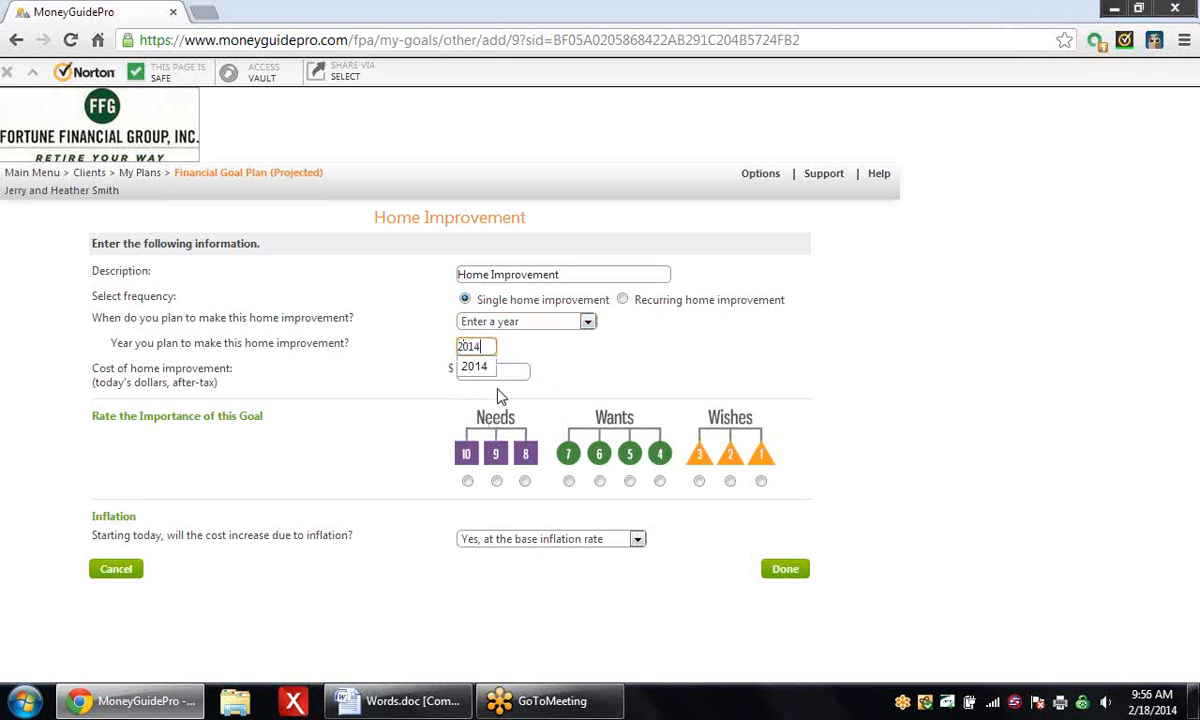
{"action": "key", "text": "BackSpace"}
{"action": "type", "text": "5"}
{"action": "key", "text": "Tab"}
{"action": "left_click", "coordinate": [466, 373]}
{"action": "type", "text": "40000"}
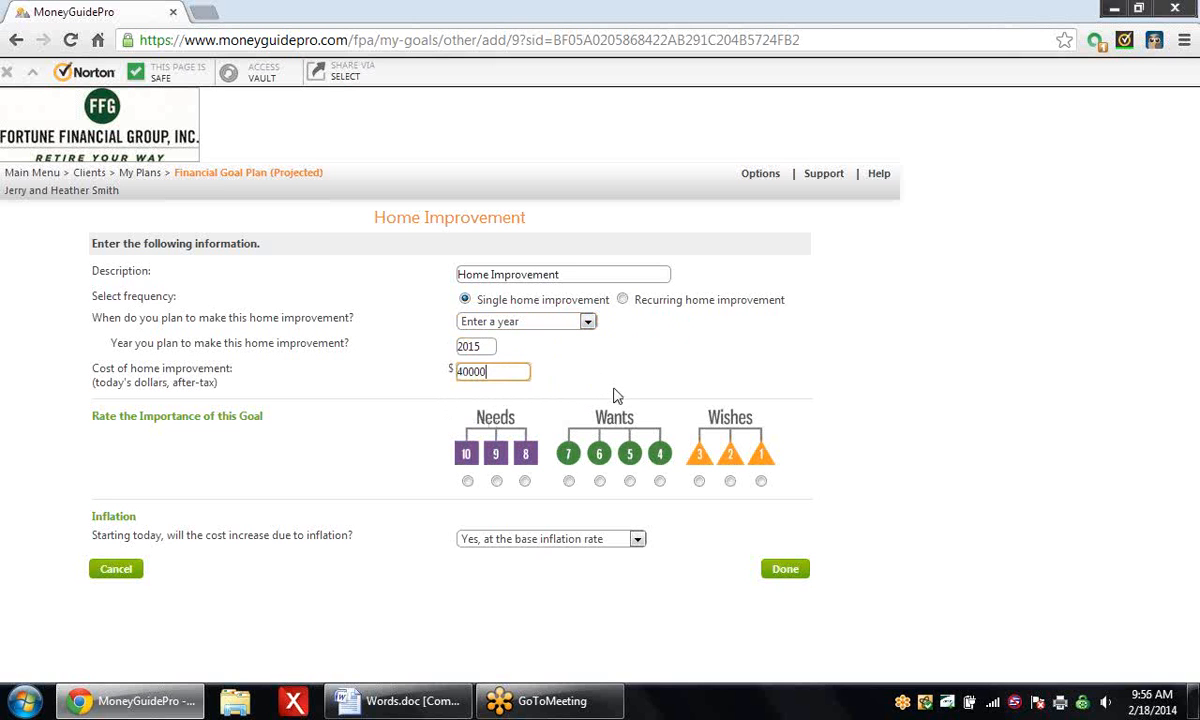
{"action": "key", "text": "Tab"}
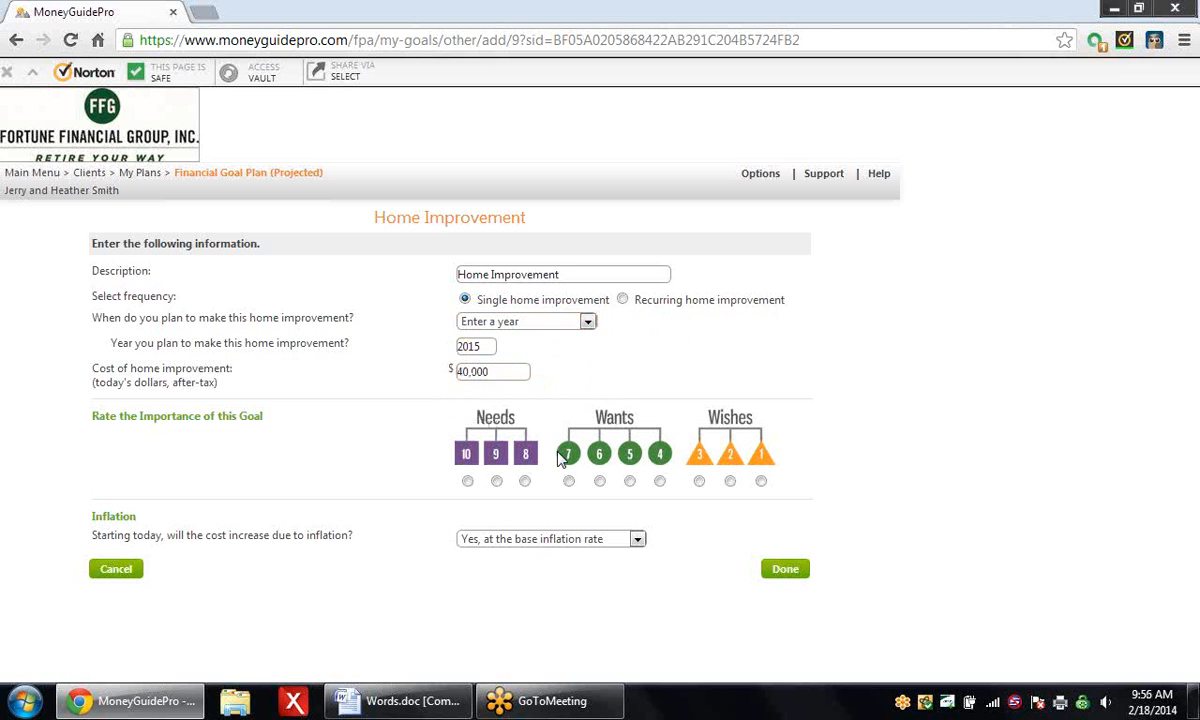
- Rate the Home Improvement goal's importance as 9 under Needs, set inflation to No, and save the goal
{"action": "left_click", "coordinate": [496, 483]}
{"action": "left_click", "coordinate": [636, 539]}
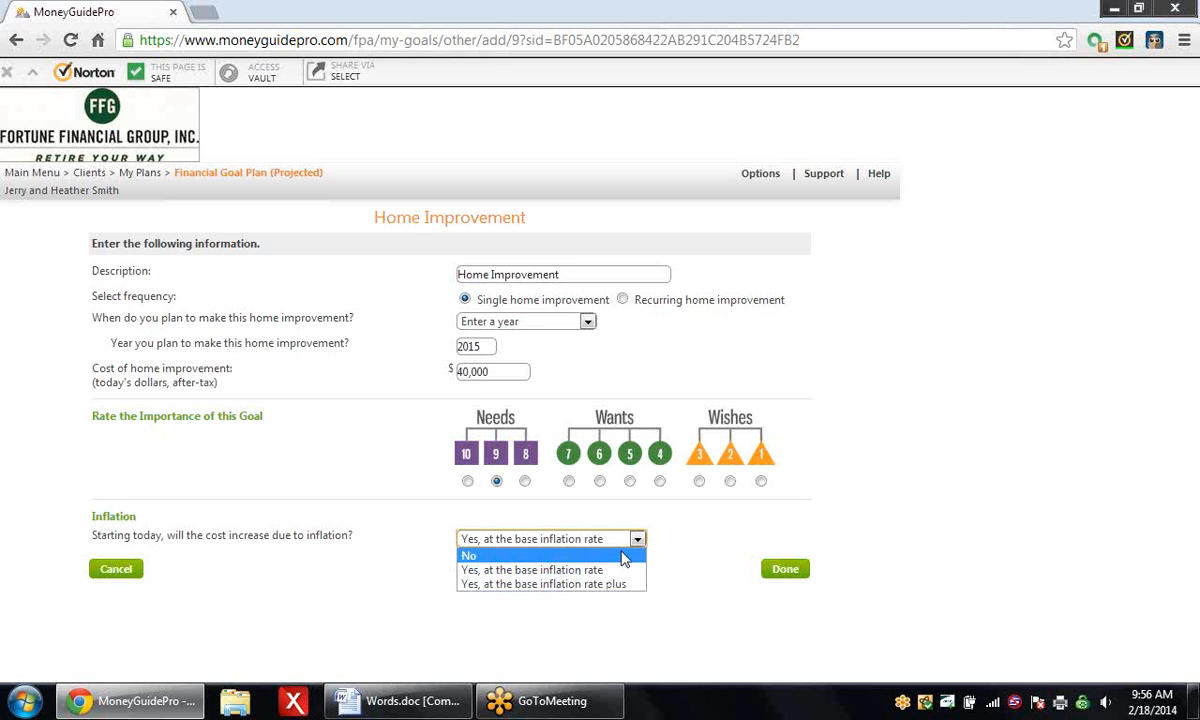
{"action": "left_click", "coordinate": [623, 558]}
{"action": "left_click", "coordinate": [787, 569]}
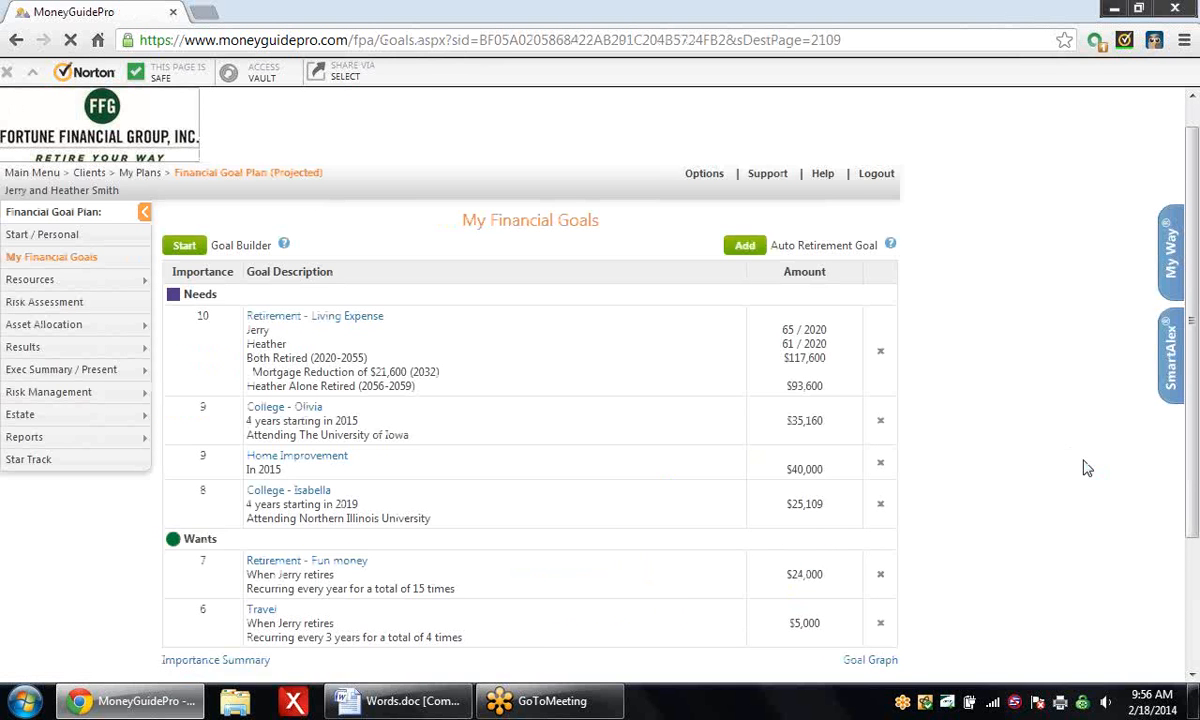
- Open the goal assignment for the Bright Directions account among the plan's investment assets
{"action": "scroll", "coordinate": [1143, 435], "scroll_direction": "down", "scroll_amount": 2}
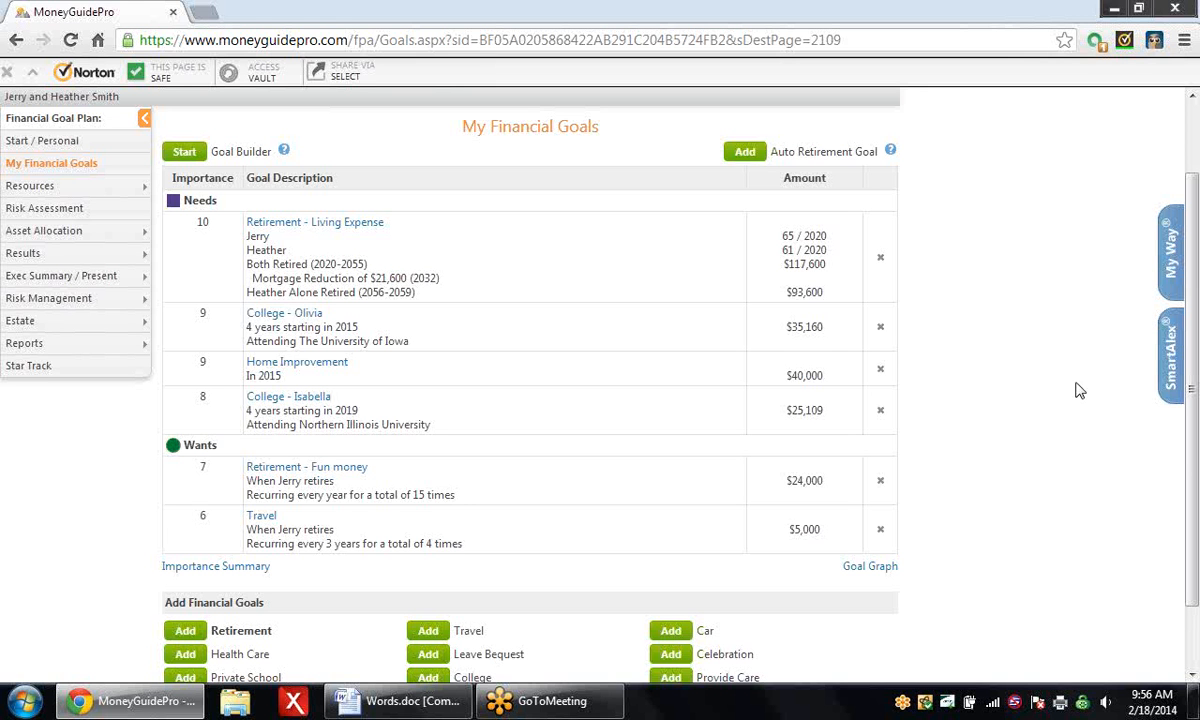
{"action": "left_click", "coordinate": [30, 188]}
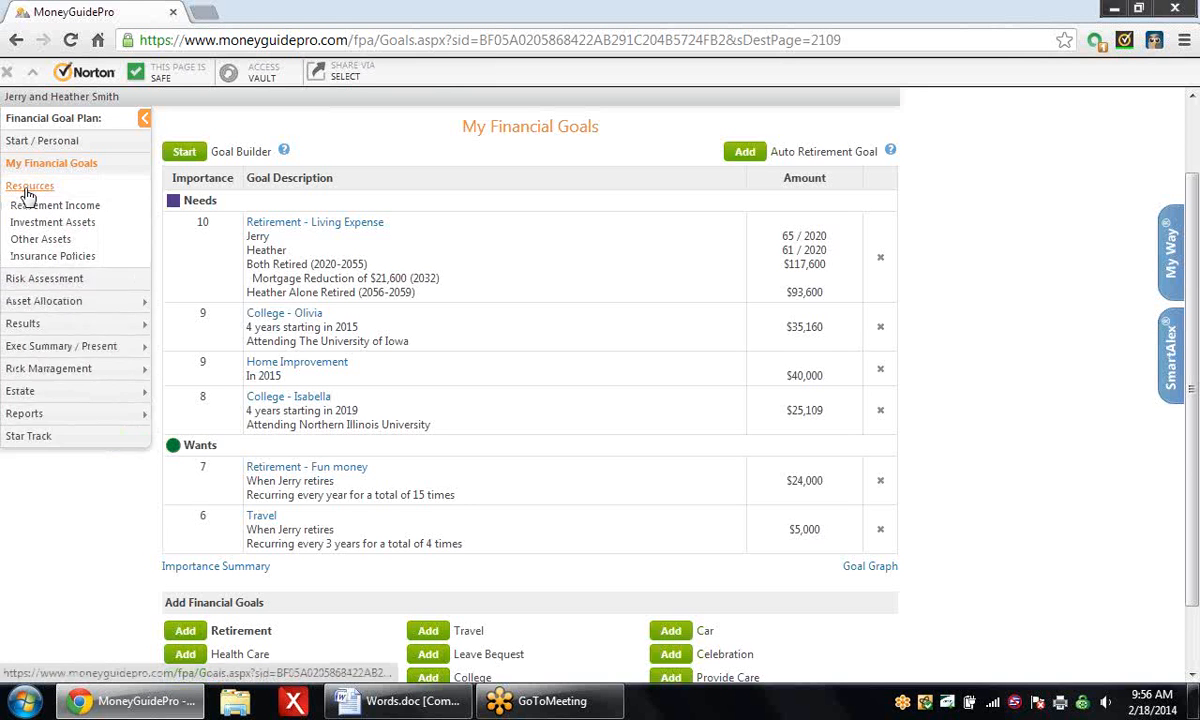
{"action": "left_click", "coordinate": [72, 224]}
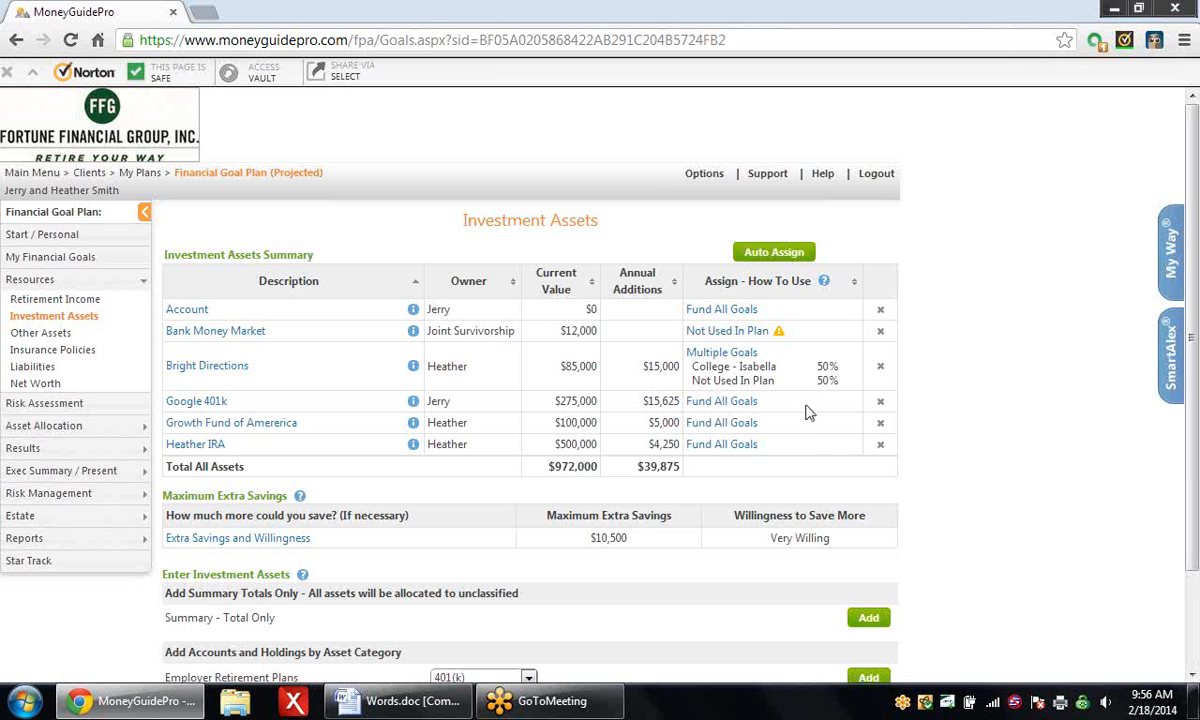
{"action": "left_click", "coordinate": [725, 355]}
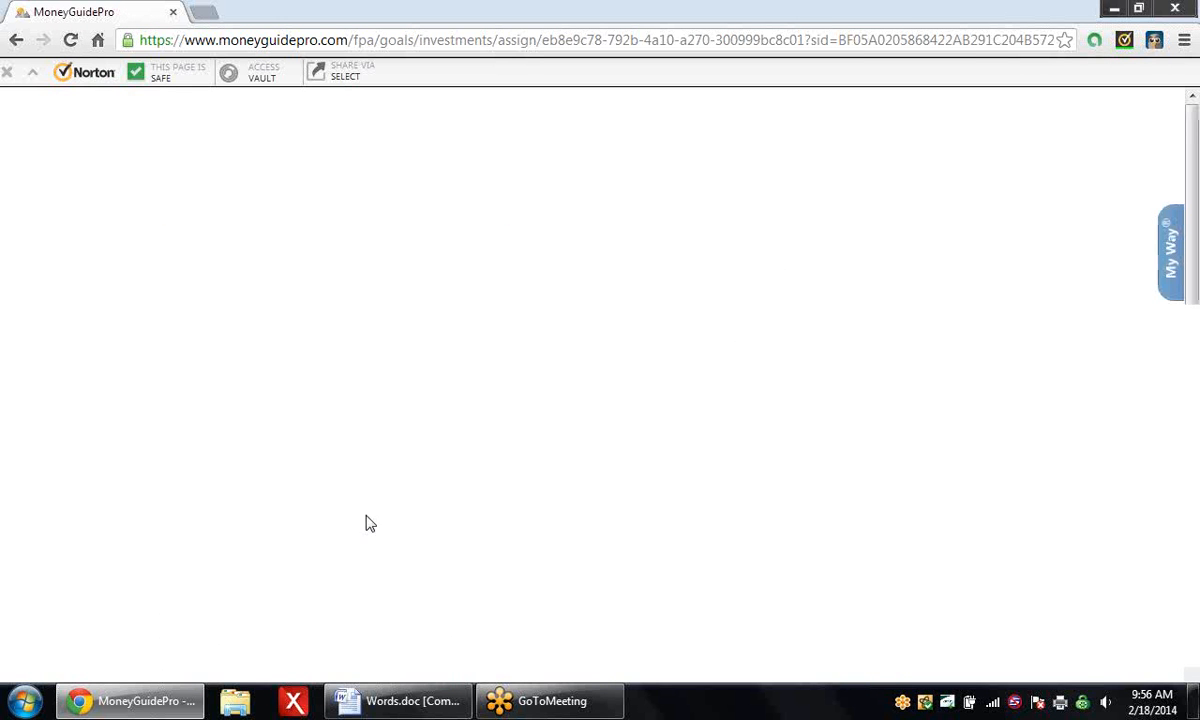
- Clear the account's Not Used In Plan share, assign 50% to the first listed College goal, and save the assignment
{"action": "scroll", "coordinate": [440, 512], "scroll_direction": "down", "scroll_amount": 3}
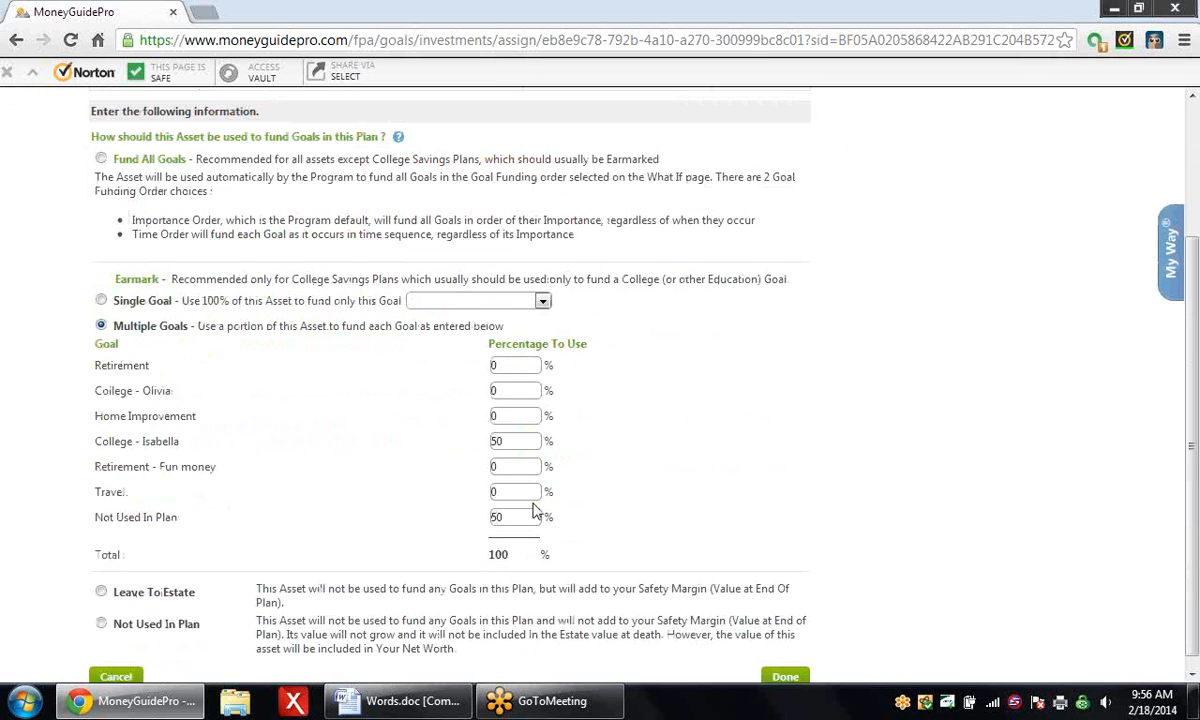
{"action": "left_click_drag", "start_coordinate": [524, 517], "coordinate": [479, 513]}
{"action": "key", "text": "BackSpace"}
{"action": "left_click_drag", "start_coordinate": [536, 389], "coordinate": [484, 396]}
{"action": "type", "text": "50"}
{"action": "left_click", "coordinate": [750, 632]}
{"action": "left_click", "coordinate": [789, 677]}
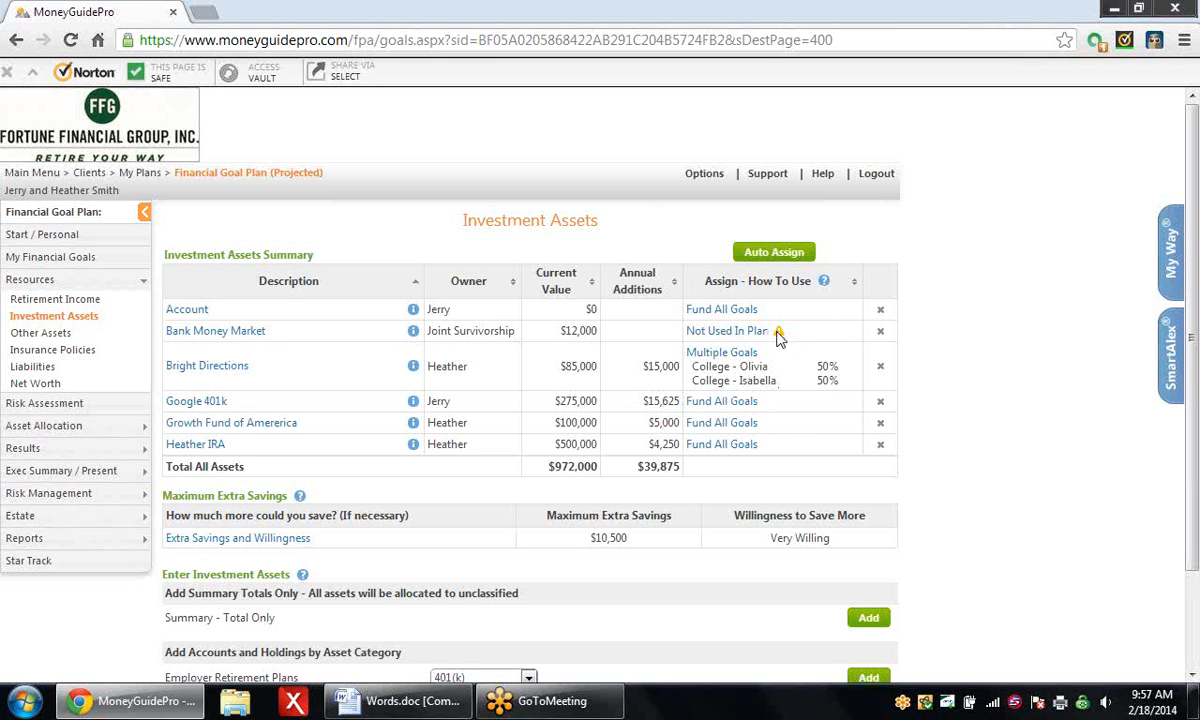
- Return to the financial goals and review the list along with the goal types available to add
{"action": "mouse_move", "coordinate": [778, 335]}
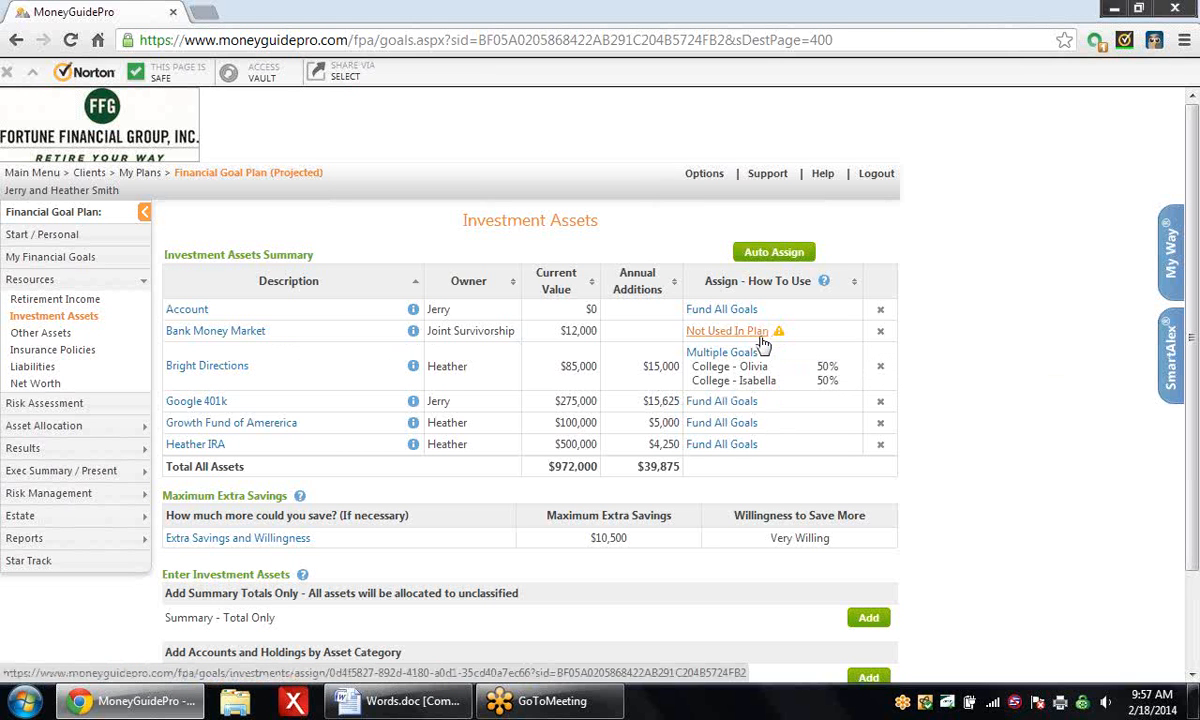
{"action": "left_click", "coordinate": [57, 262]}
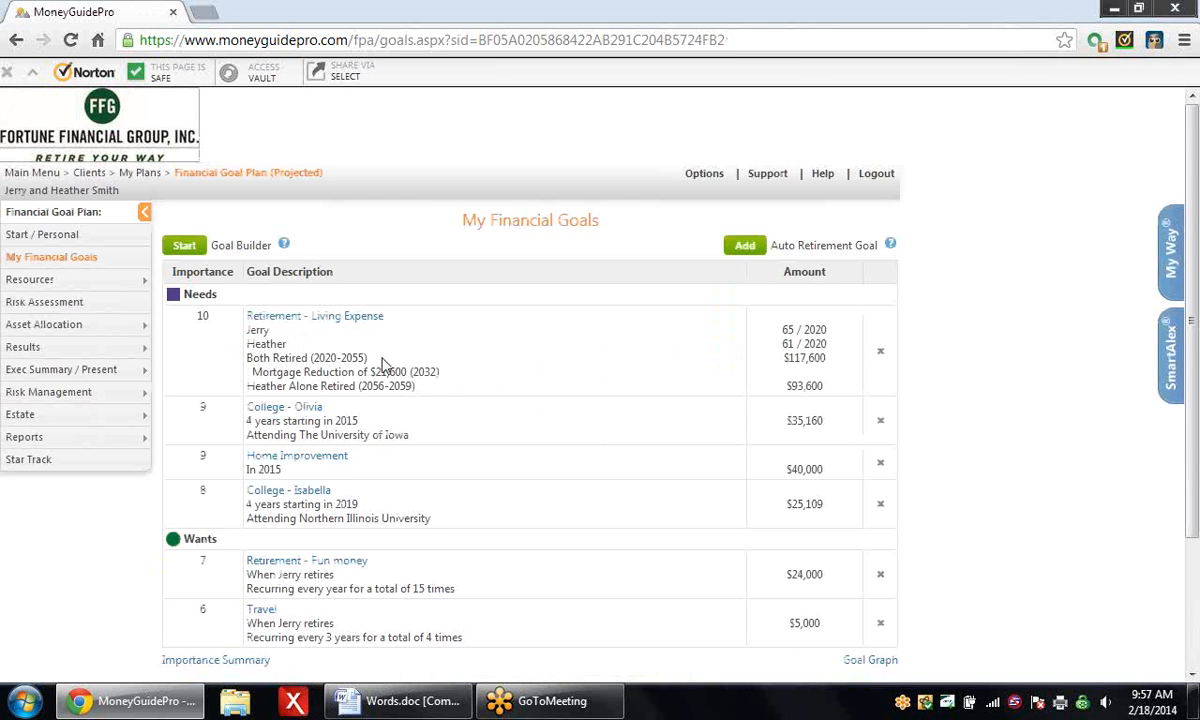
{"action": "scroll", "coordinate": [442, 397], "scroll_direction": "down", "scroll_amount": 3}
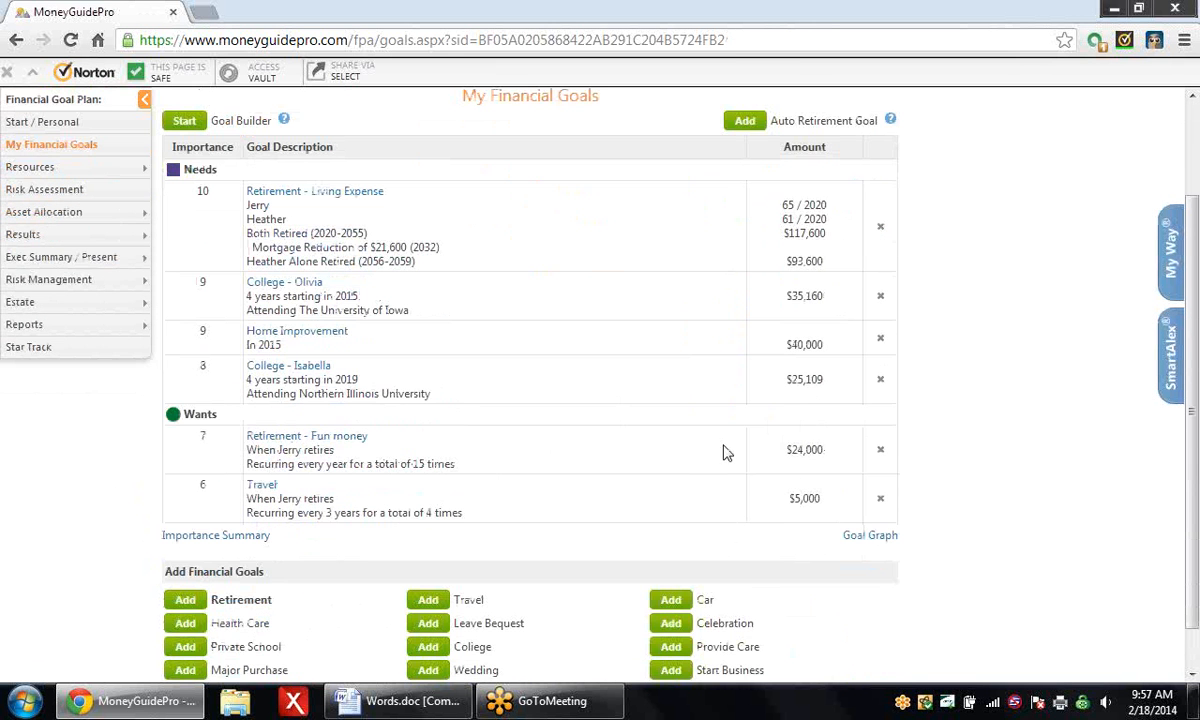